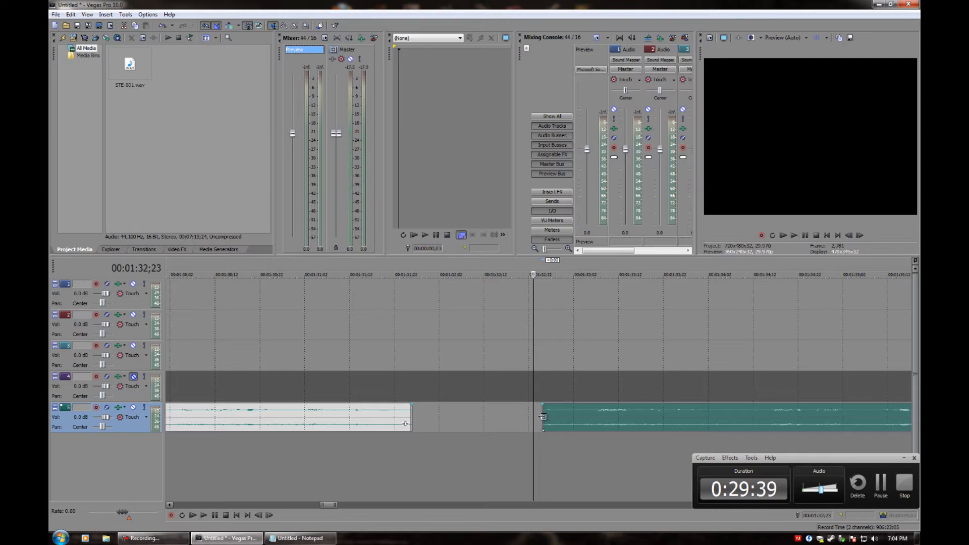
- Play the second clip on track 5 from its start and listen to it
click(542, 417)
key(space)
key(space)
scroll(542, 417, up, 4)
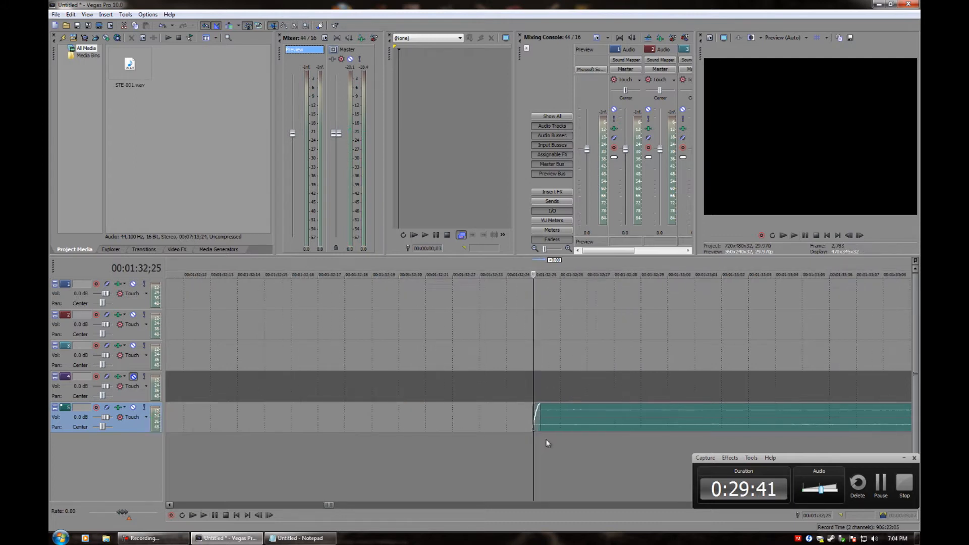
key(space)
scroll(548, 419, down, 8)
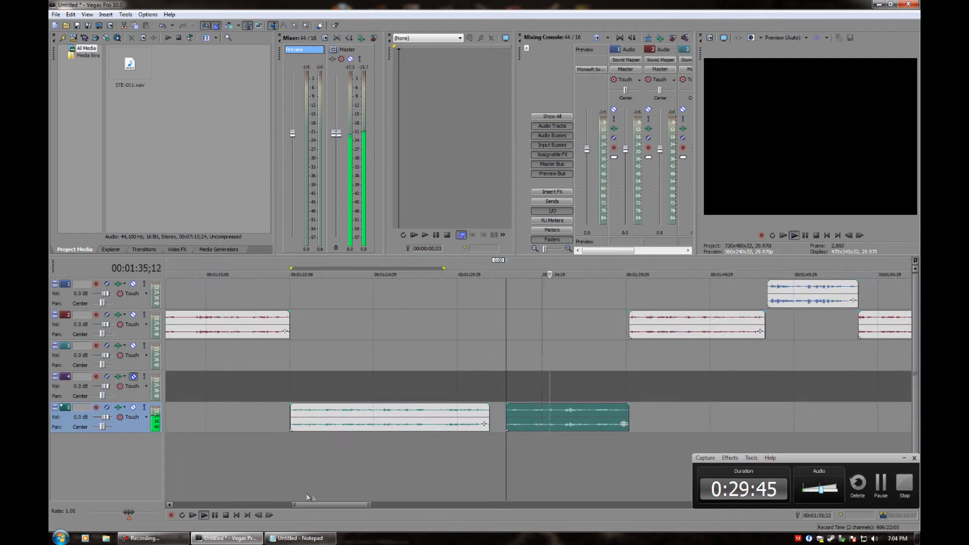
click(211, 516)
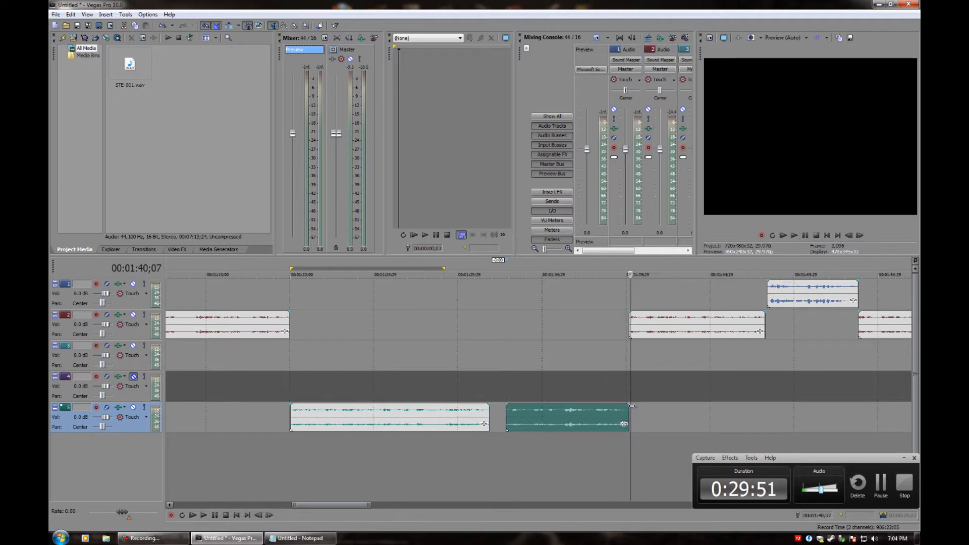
- Add a short fade-out to the second track 5 clip and shift the clip slightly earlier so it ends at 00:01:39;24
drag(629, 405, 625, 404)
click(624, 405)
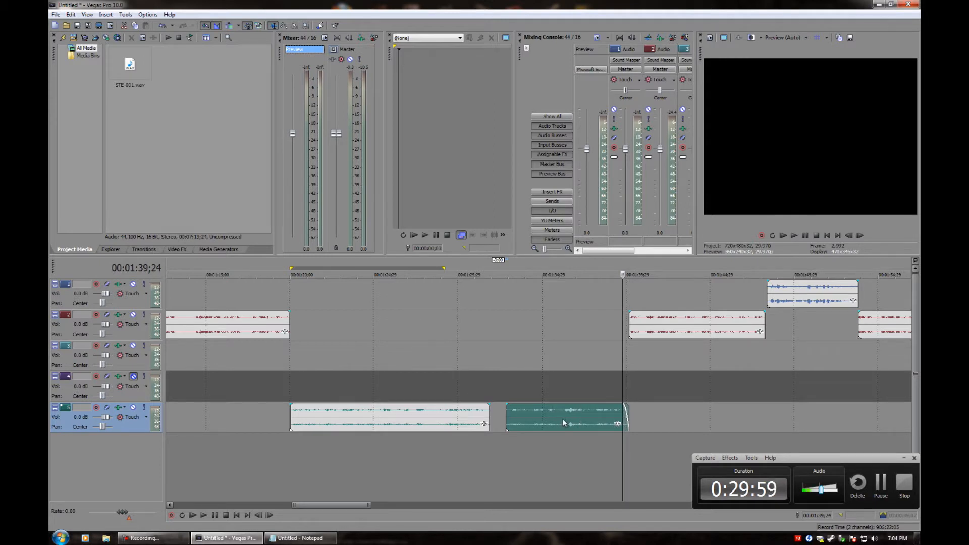
drag(563, 419, 556, 419)
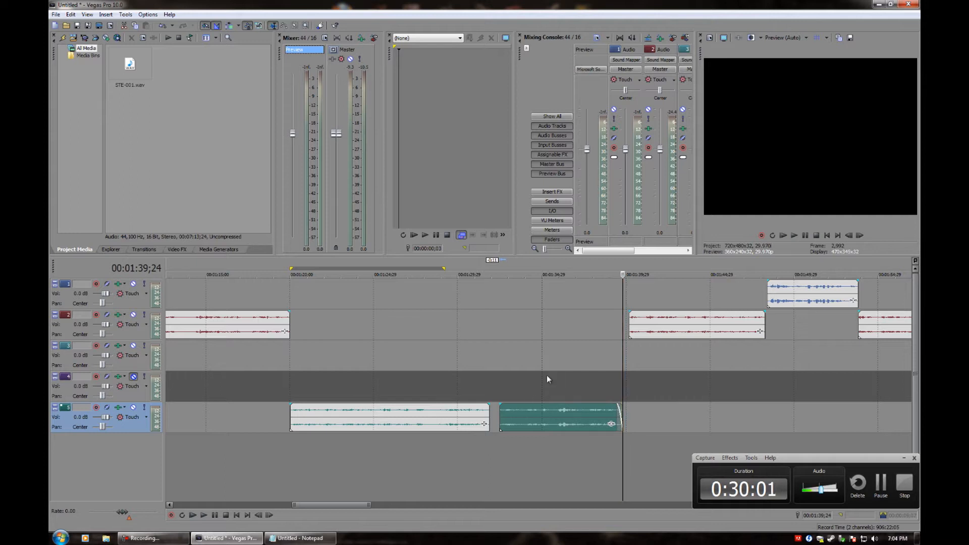
- Try to extend the start of the second track 5 clip back to the end of the first one, and undo it
click(631, 325)
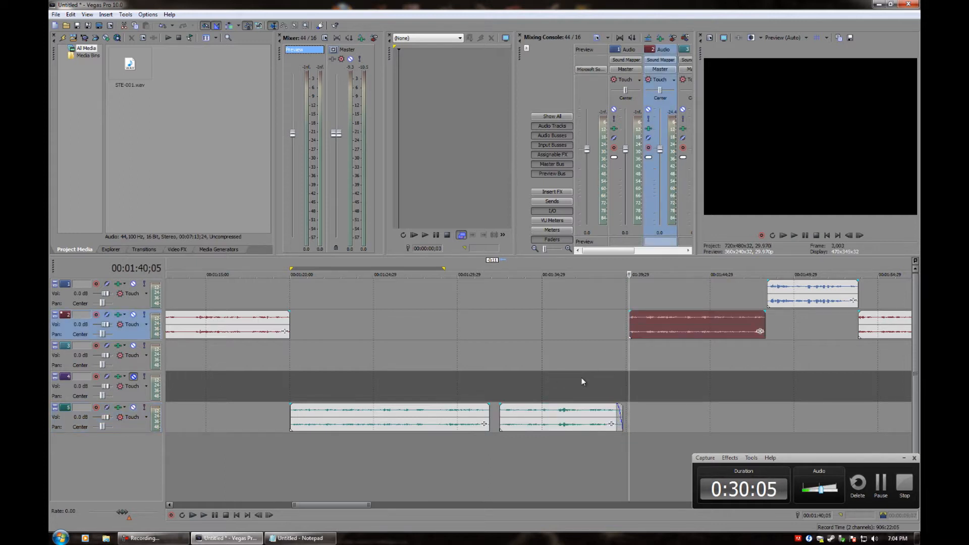
scroll(843, 376, down, 2)
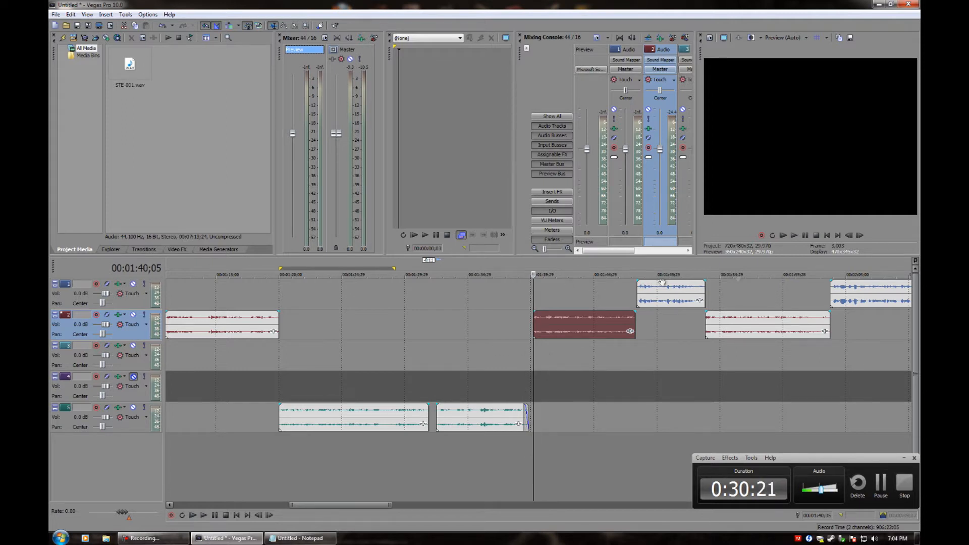
drag(355, 506, 380, 507)
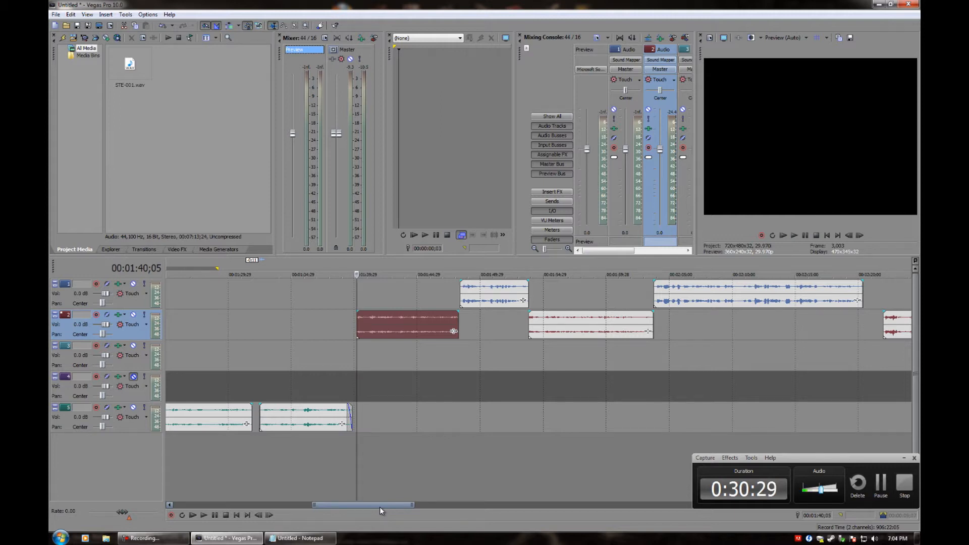
click(303, 419)
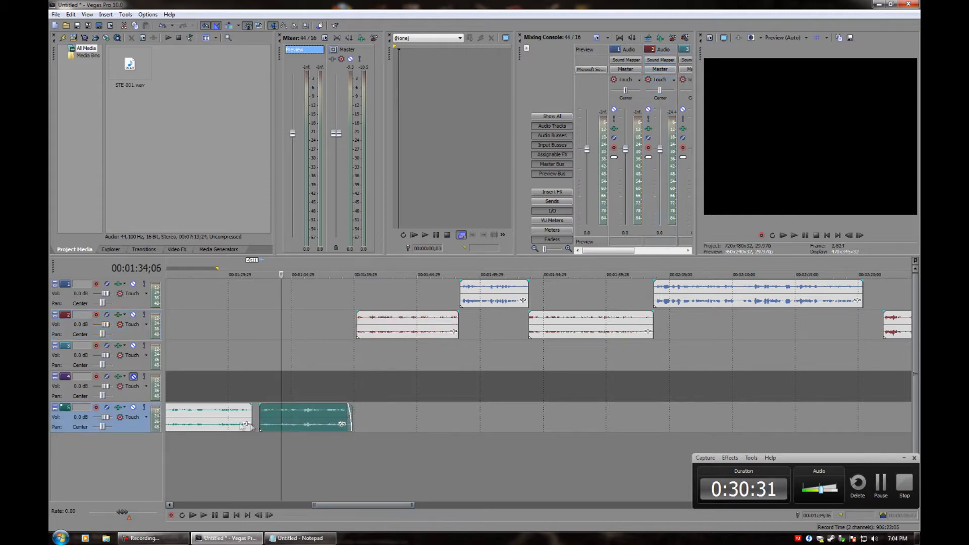
click(233, 419)
click(256, 426)
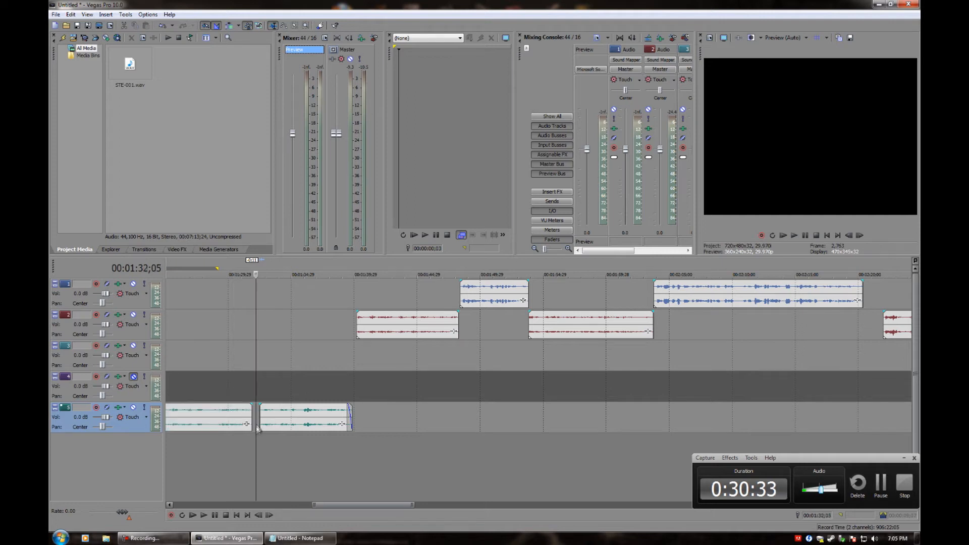
scroll(256, 425, up, 4)
drag(565, 416, 502, 414)
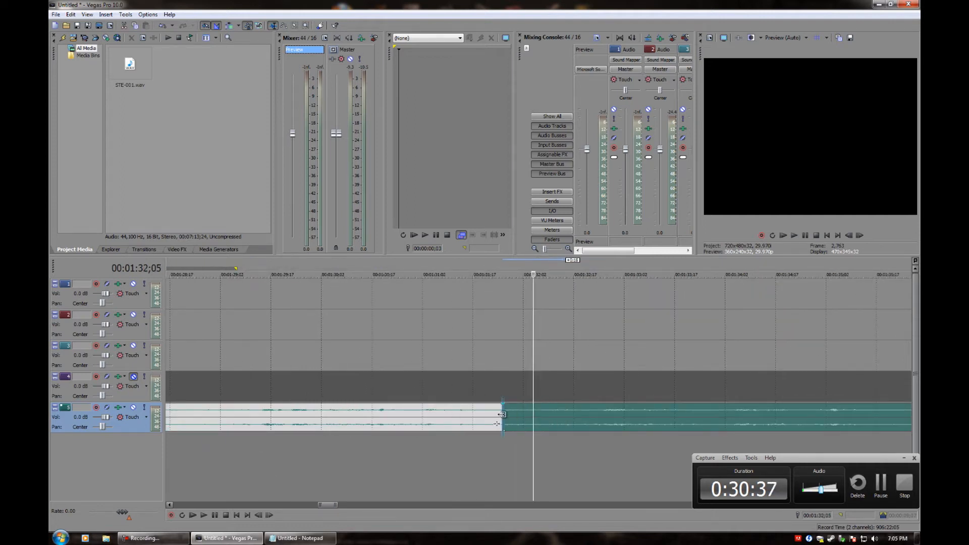
key(ctrl+z)
scroll(525, 431, down, 3)
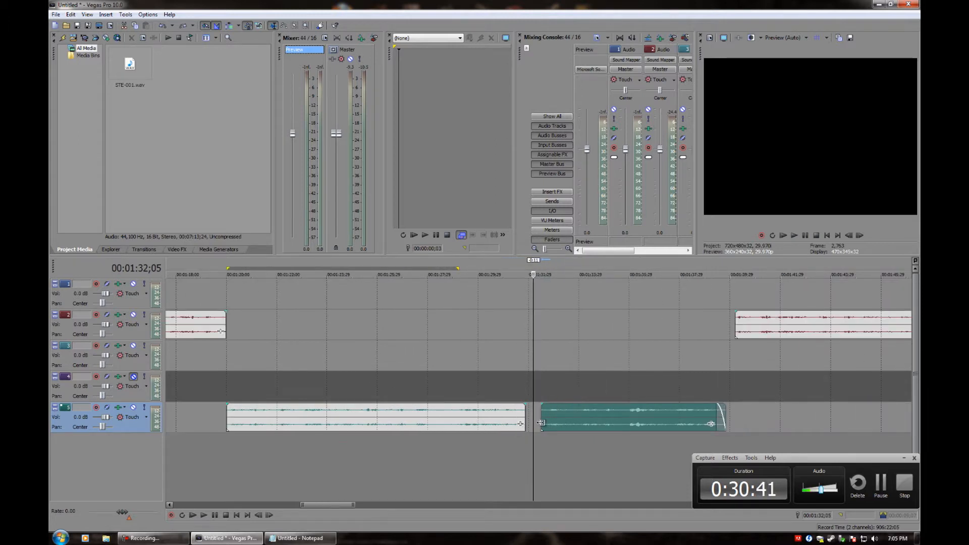
- Listen to the two short track 2 clips starting at 00:01:40;05 and 00:01:53;24
click(734, 331)
scroll(642, 372, down, 3)
scroll(637, 371, up, 2)
key(space)
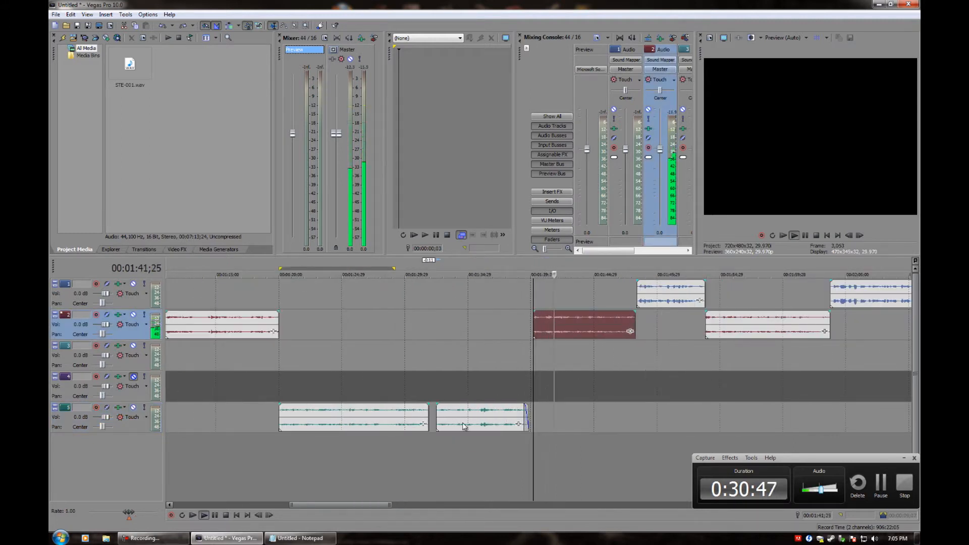
drag(367, 505, 405, 507)
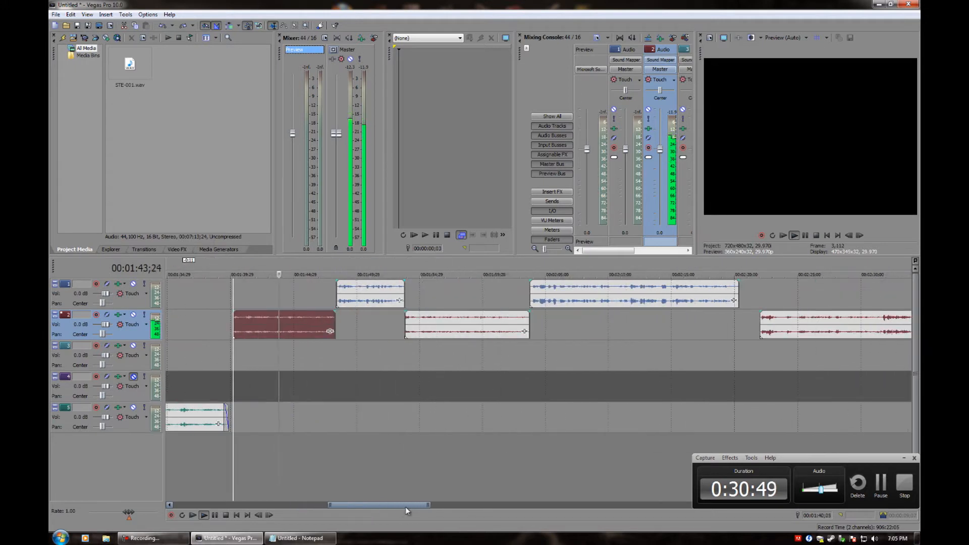
click(217, 516)
click(406, 323)
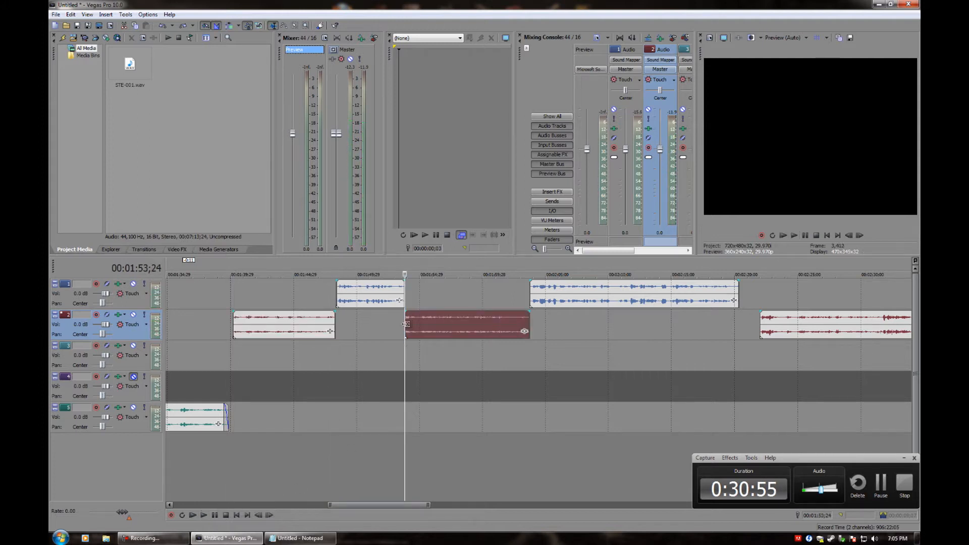
key(space)
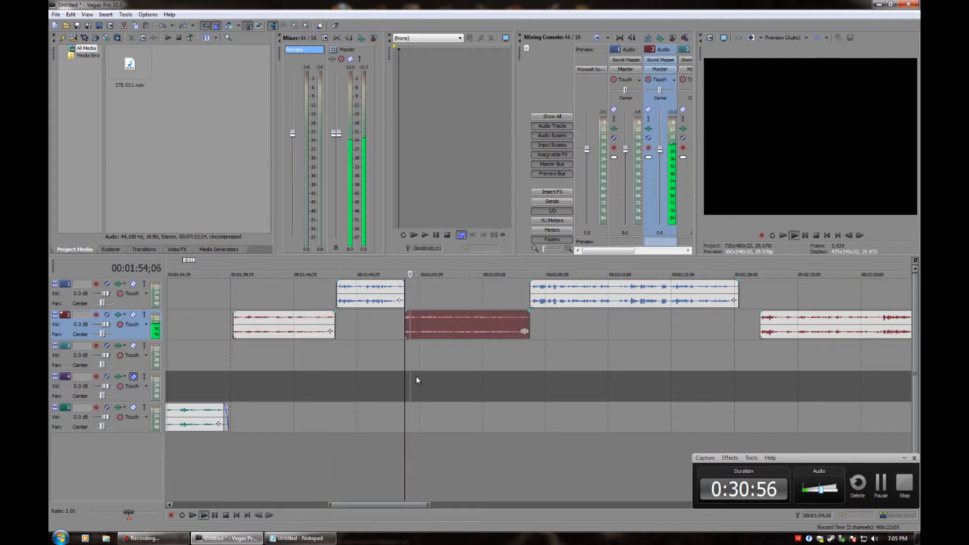
click(216, 518)
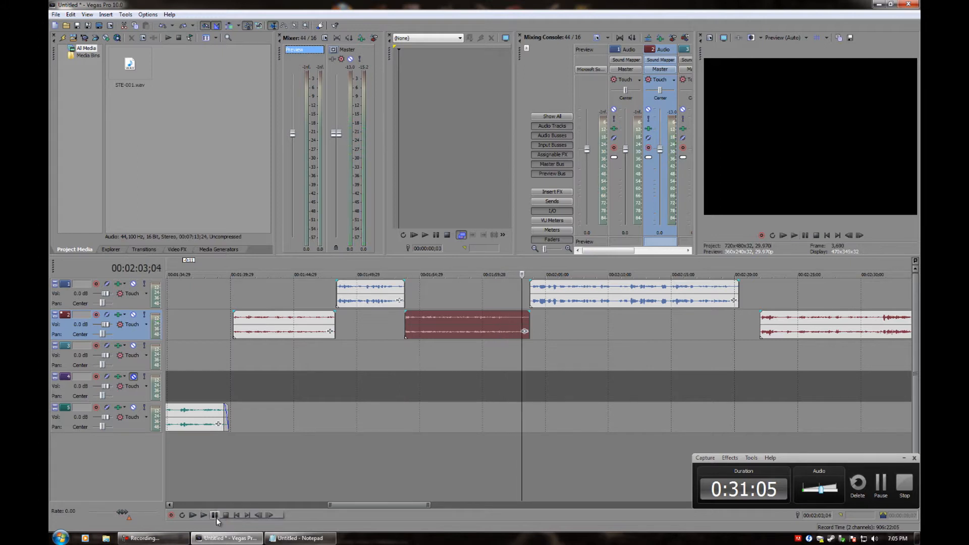
- Play the long track 2 clip from 00:02:22;00 and pause at 00:02:40;15
click(765, 324)
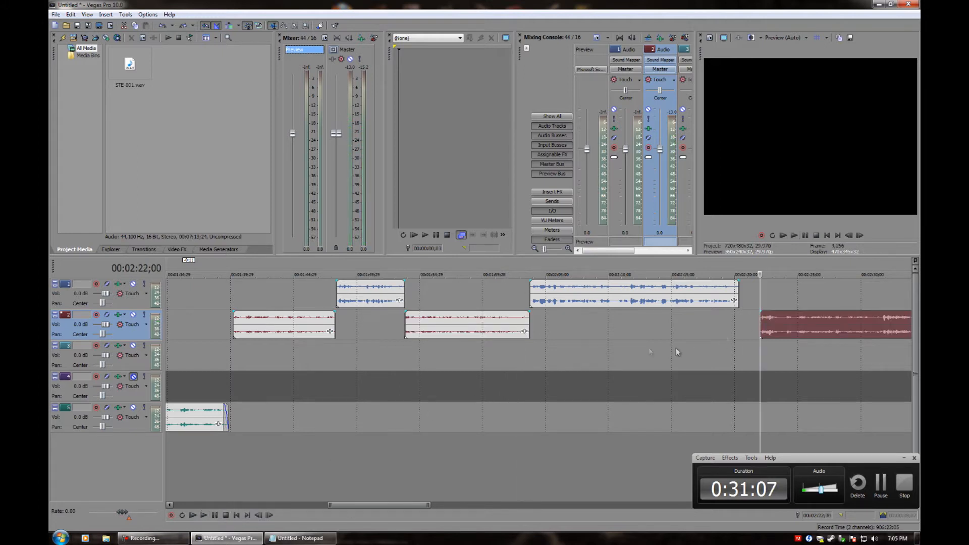
key(backslash)
scroll(502, 368, down, 3)
key(space)
drag(474, 507, 511, 504)
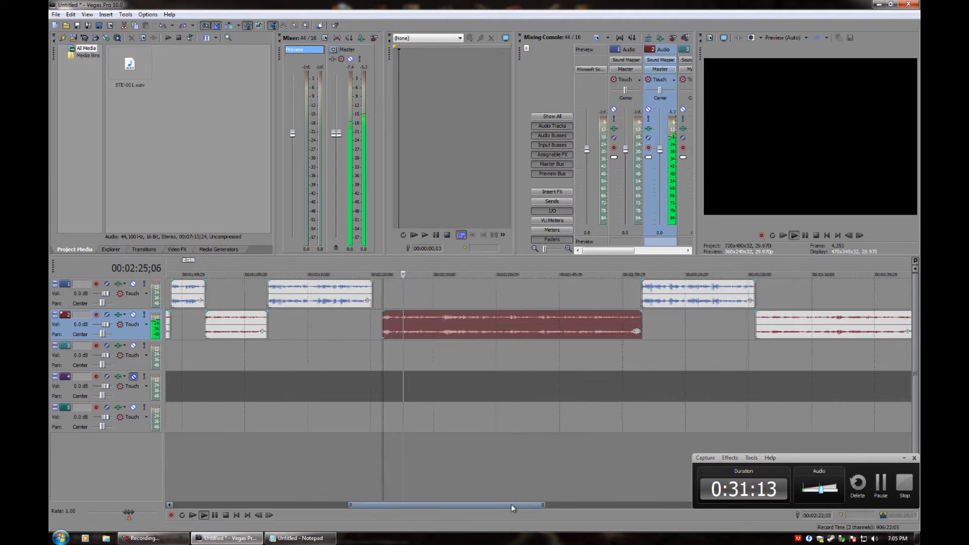
click(215, 514)
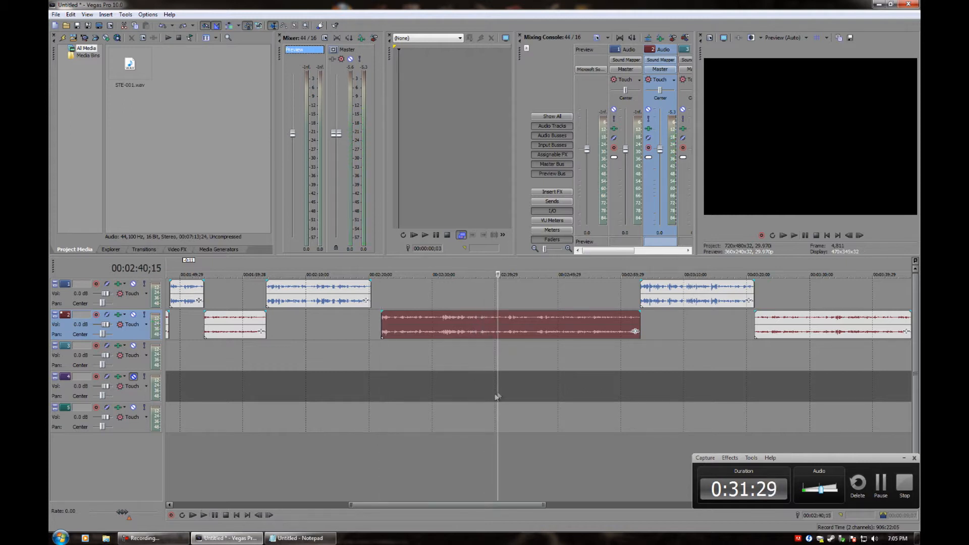
- Split the long track 2 clip at 00:02:40;02
scroll(498, 400, up, 3)
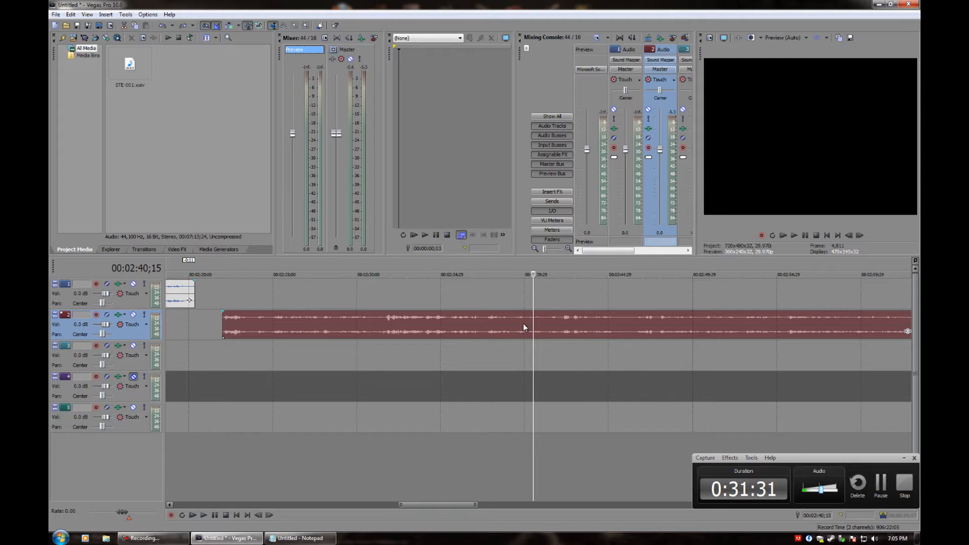
drag(220, 292, 528, 297)
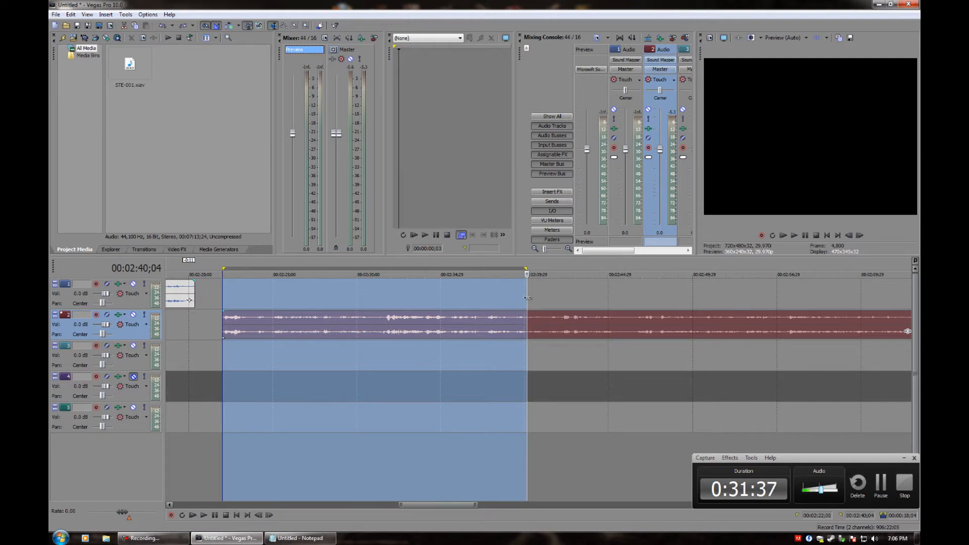
drag(527, 299, 521, 302)
click(522, 320)
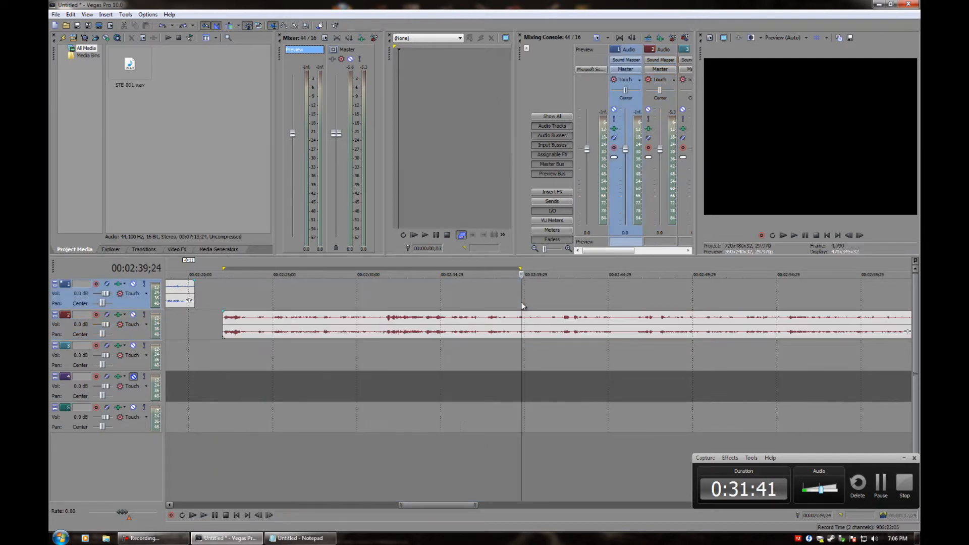
click(526, 319)
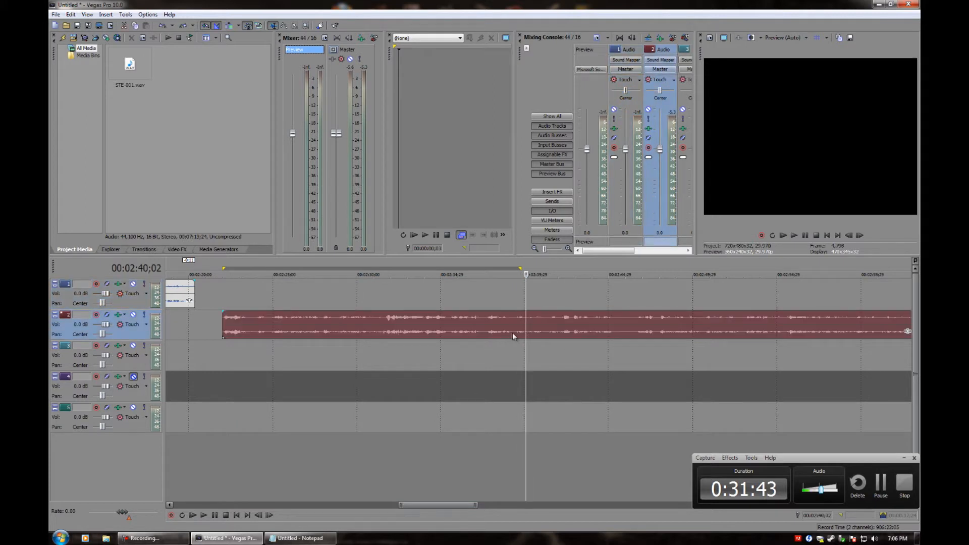
key(s)
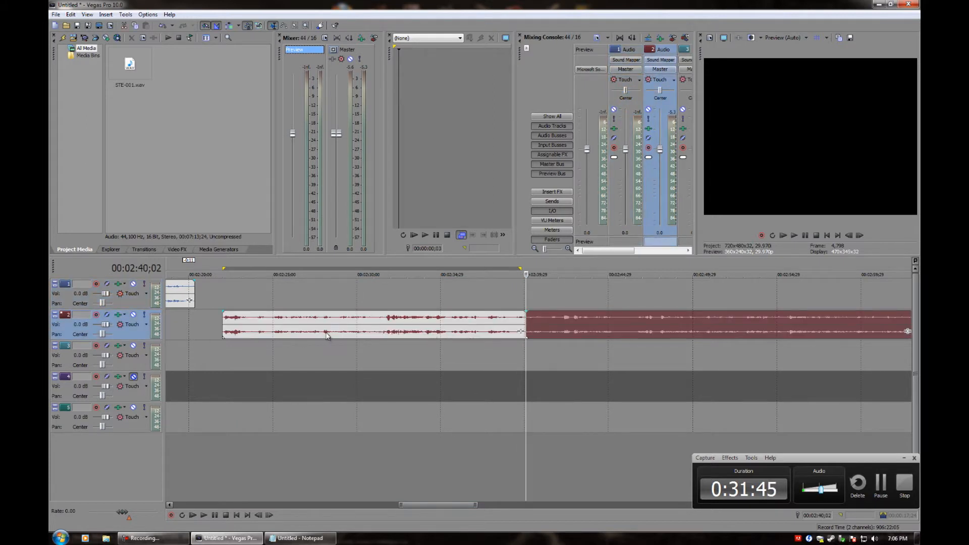
- Move the first part of the split clip to track 3, starting at about 00:02:21;07, and play it from its start
drag(326, 332, 314, 332)
drag(217, 325, 215, 359)
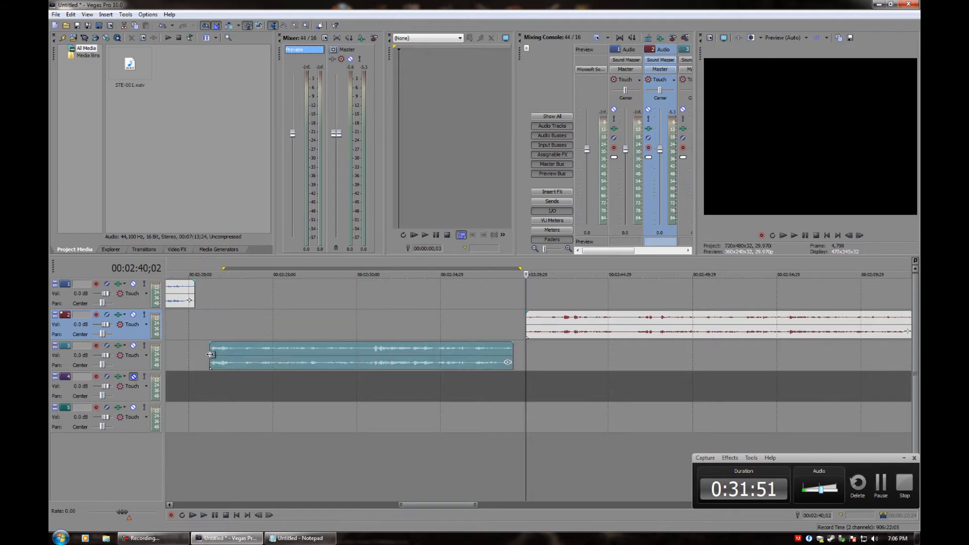
click(211, 355)
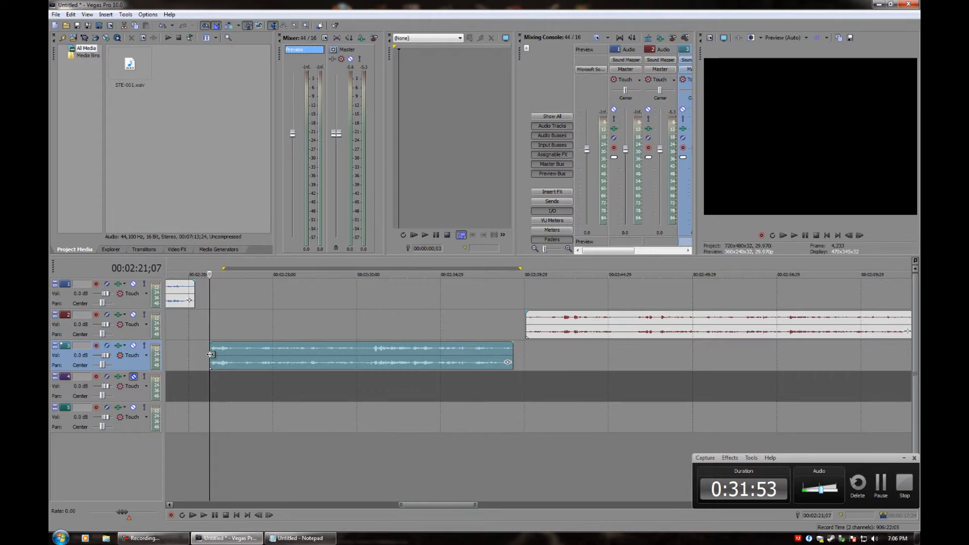
key(space)
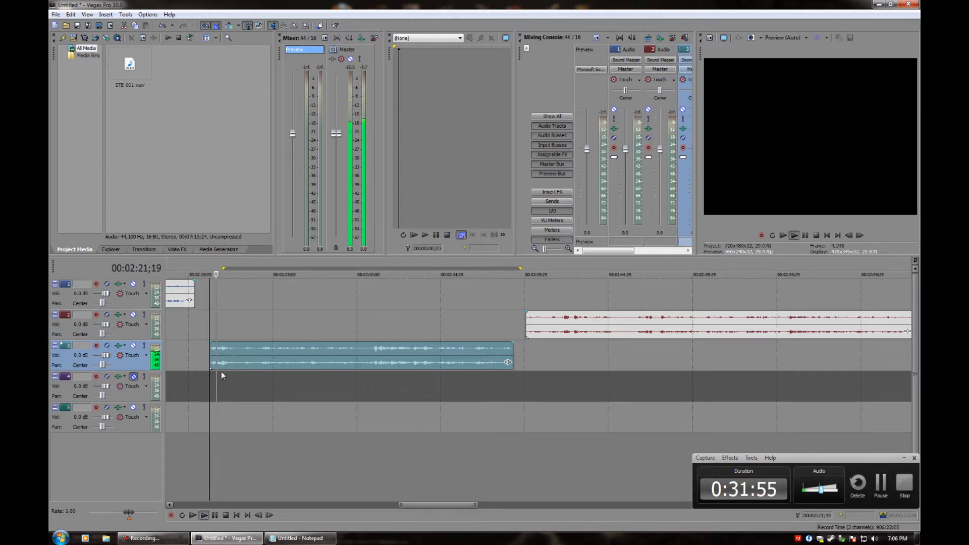
click(217, 516)
- Listen closely to the track 3 clip from 00:02:26;27 and again from 00:02:28;20
click(346, 354)
scroll(341, 356, up, 4)
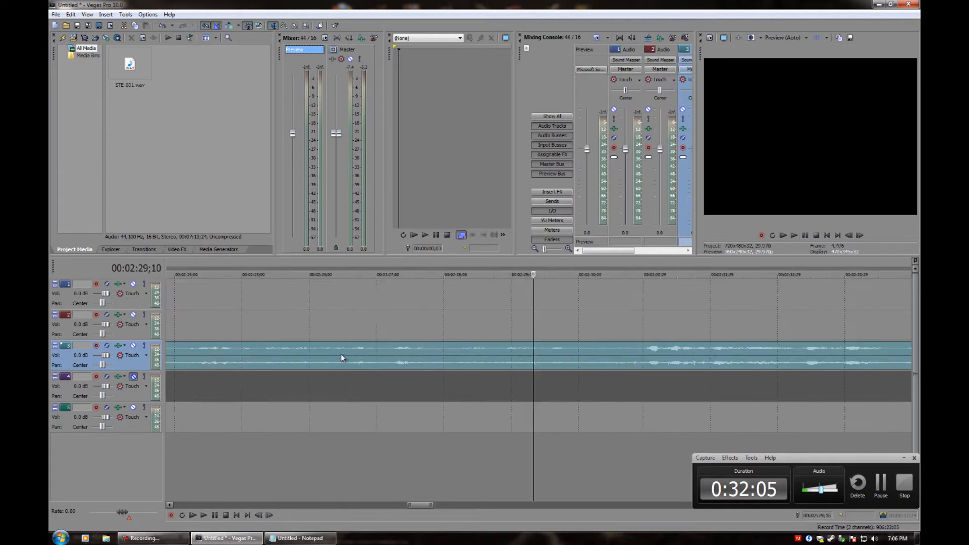
click(371, 317)
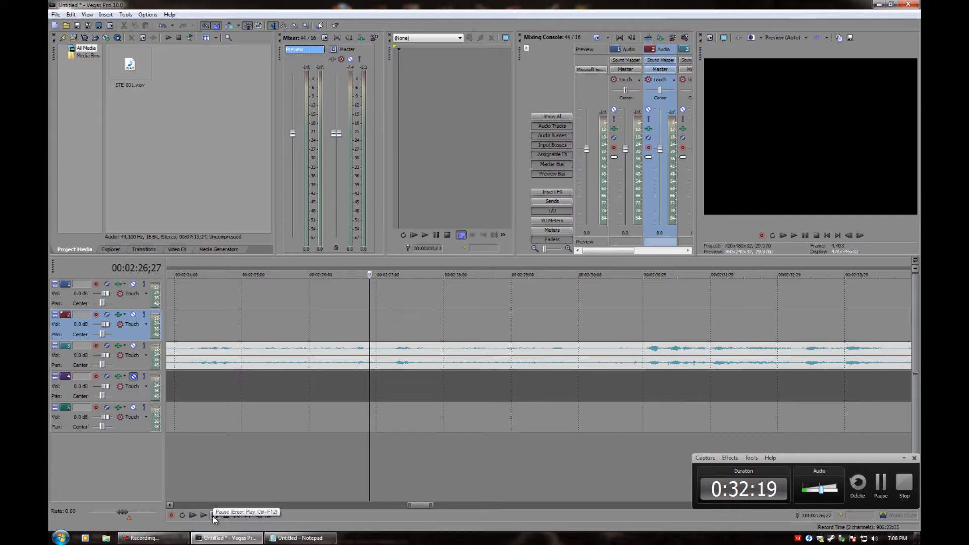
click(213, 515)
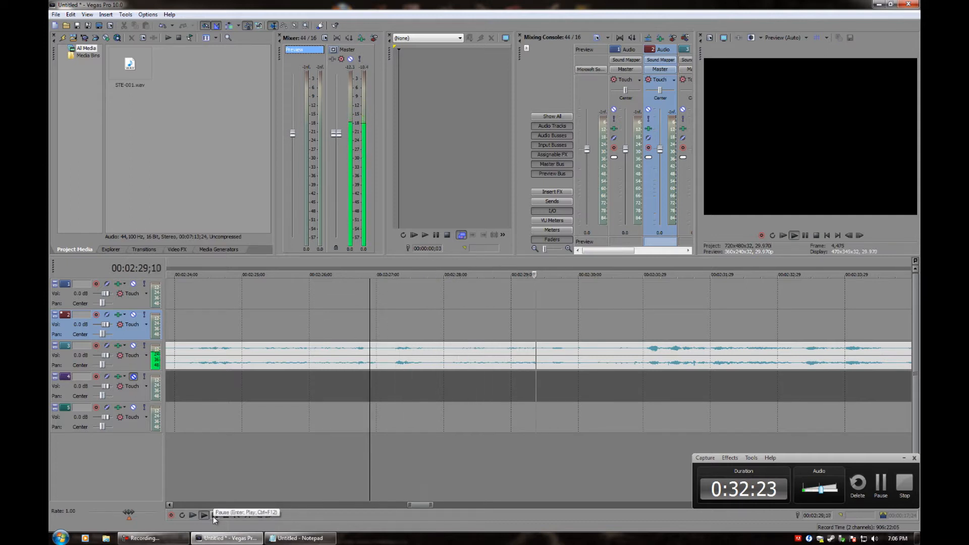
click(488, 362)
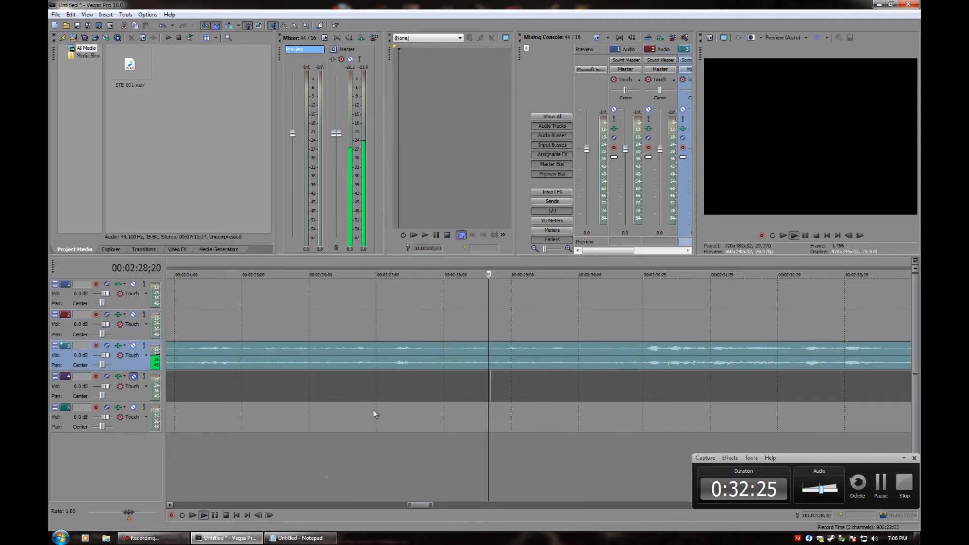
key(Return)
- Select and play the range from 00:02:28;28 to 00:02:29;24, and place the playhead on the track 3 clip at 00:02:29;14
drag(507, 323, 560, 335)
scroll(498, 381, up, 2)
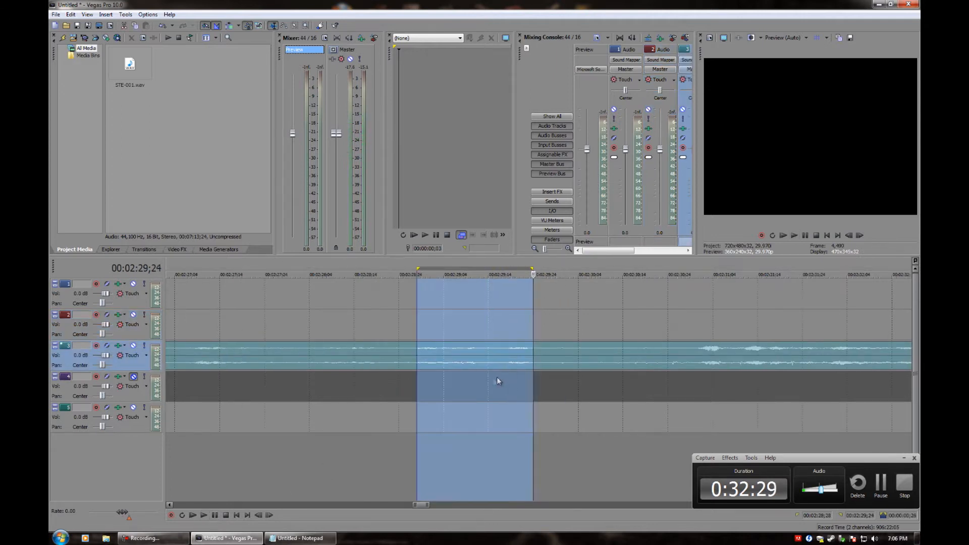
scroll(492, 381, up, 1)
key(space)
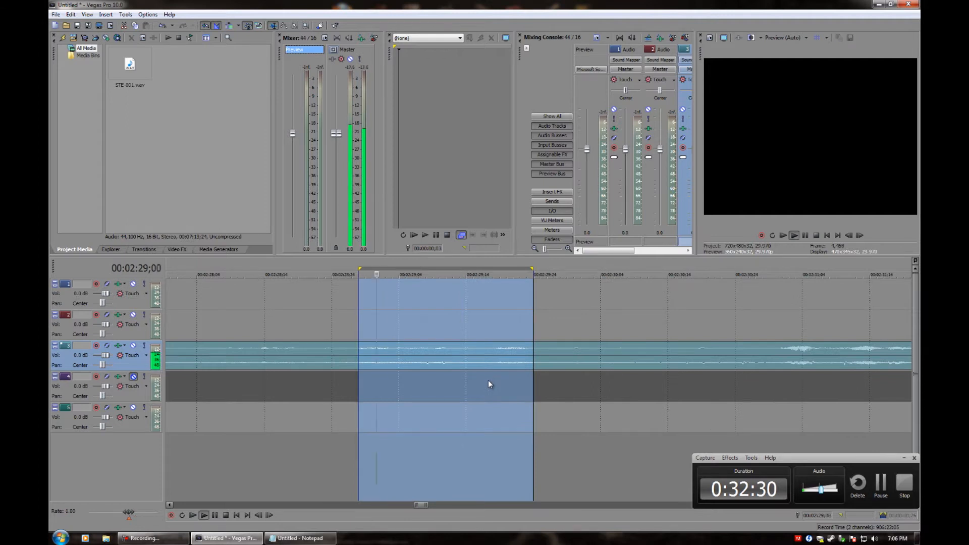
click(464, 351)
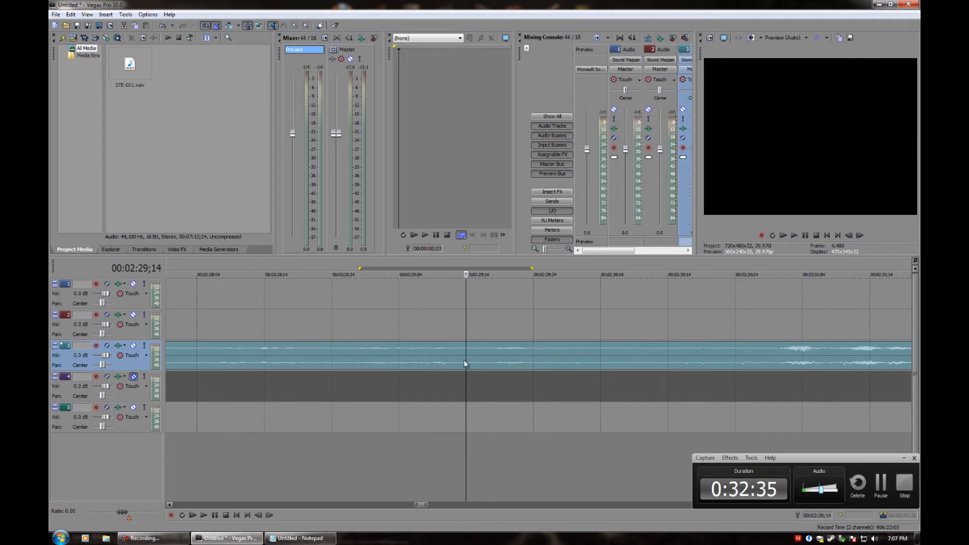
- Try splitting the track 3 clip at 00:02:29;14 with an 11-frame gap and a long fade-out before it, and undo the attempt
key(s)
drag(485, 358, 561, 352)
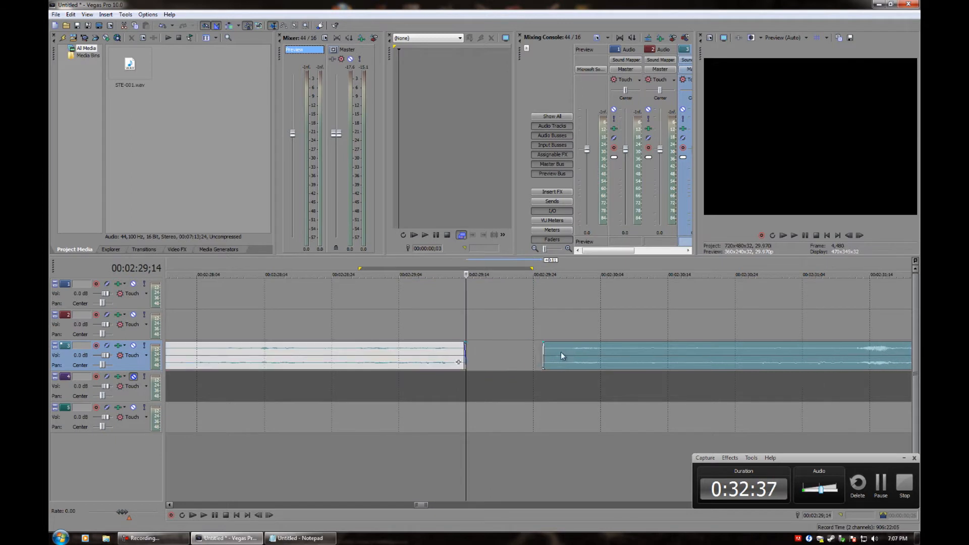
click(368, 355)
key(space)
key(space)
drag(466, 343, 379, 341)
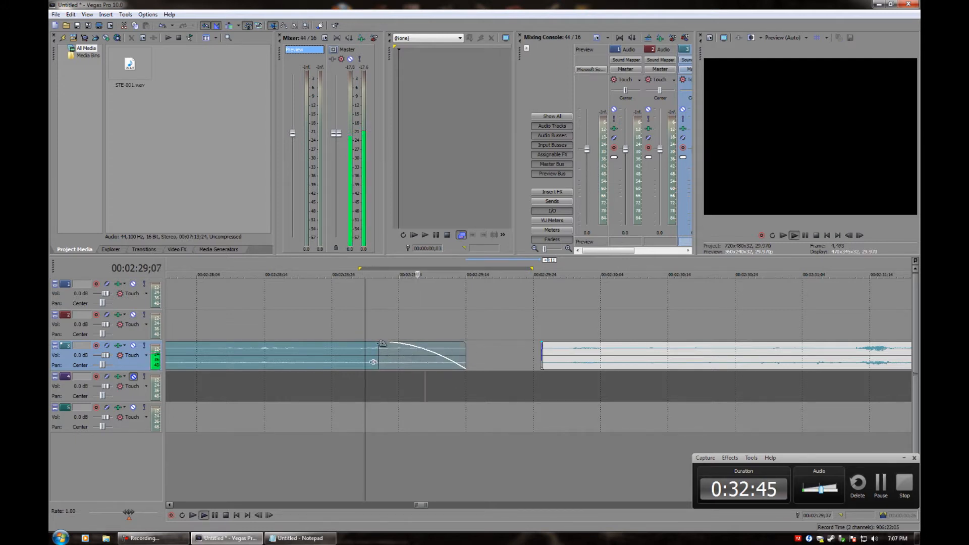
key(ctrl+z)
key(ctrl+z)
key(ctrl+z)
- Split the track 3 clip at 00:02:29;15 and move its second part to start at about 00:02:29;29
click(474, 351)
key(s)
drag(485, 354, 533, 356)
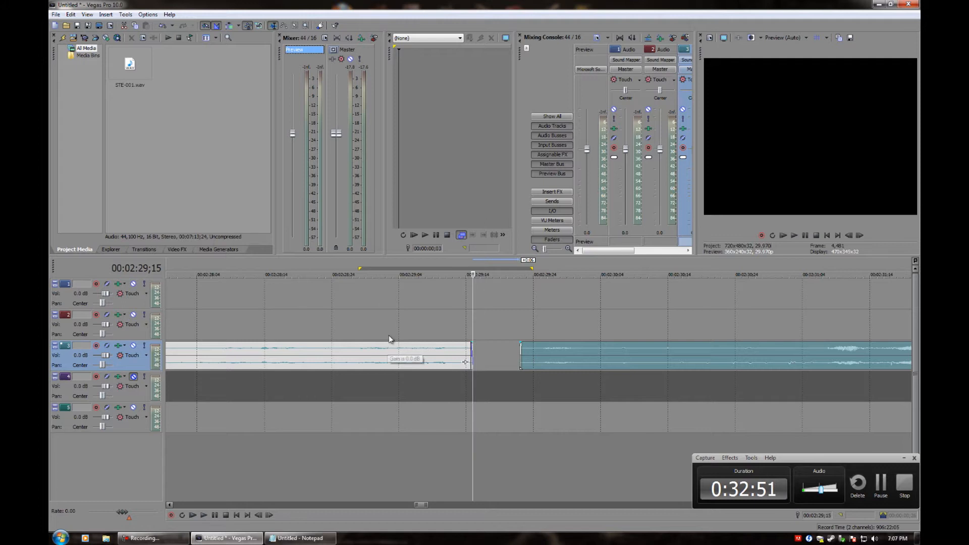
click(376, 315)
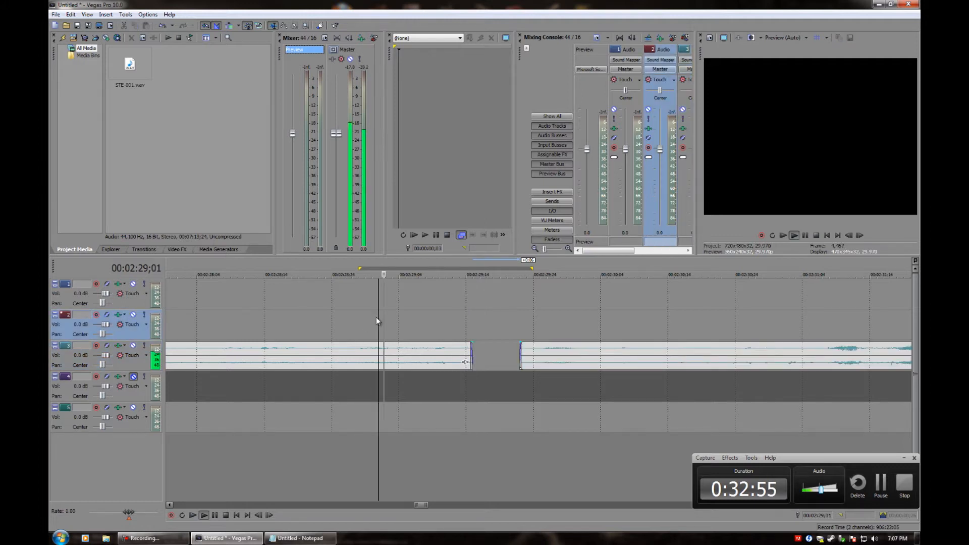
drag(529, 357, 577, 358)
- Listen repeatedly to the end of the first track 3 part from 00:02:29;01
key(space)
key(space)
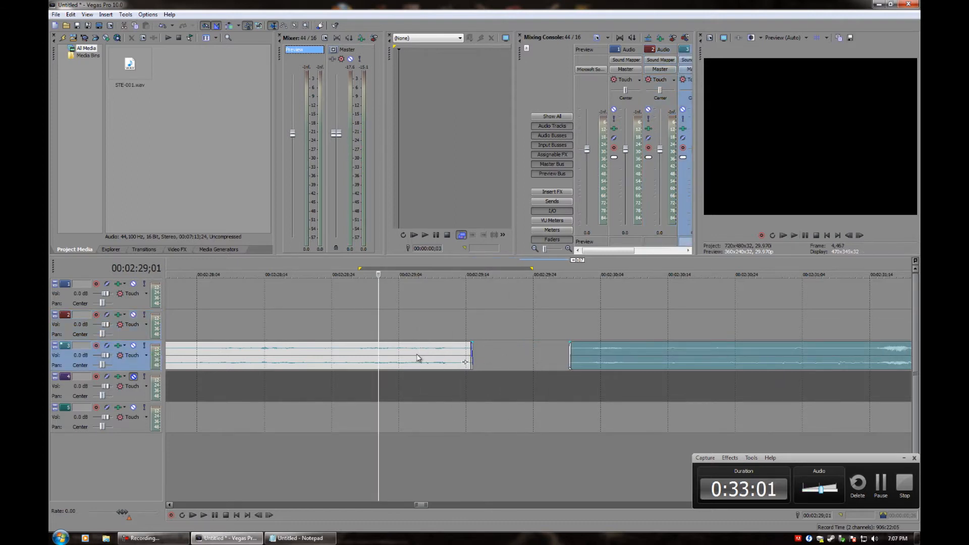
key(space)
key(space)
key(space)
key(space)
key(space)
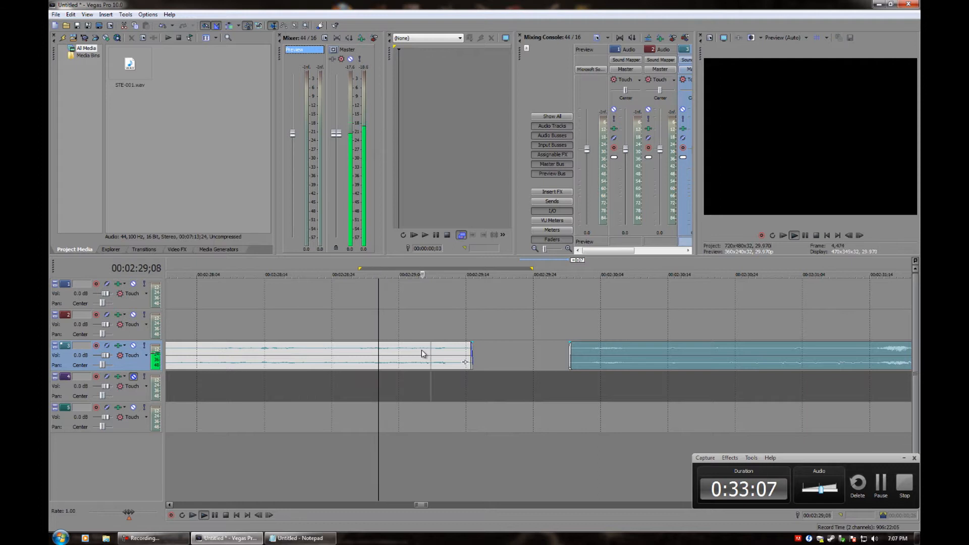
key(space)
key(ctrl+z)
- Listen closely to the tail of the first track 3 part from 00:02:29;10
click(440, 357)
scroll(440, 359, up, 4)
key(space)
key(space)
key(space)
key(space)
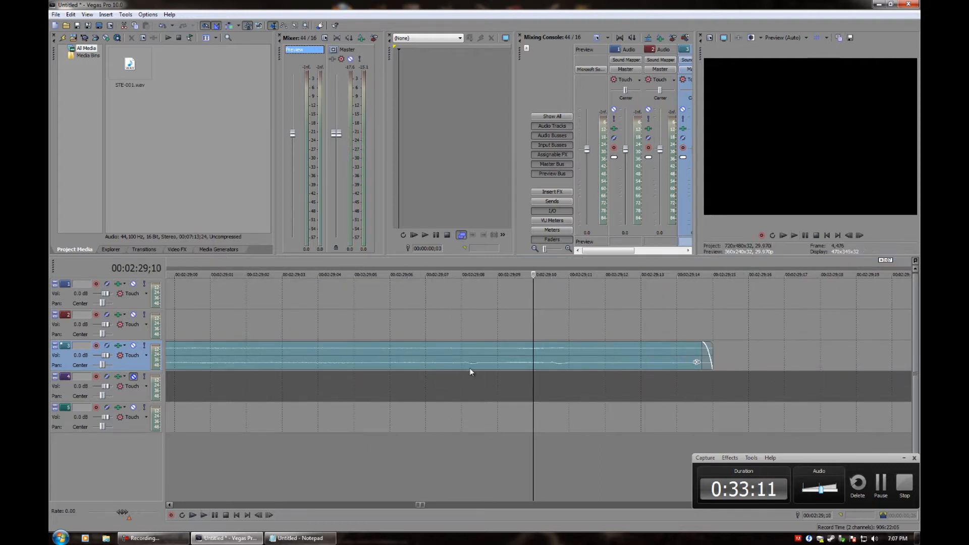
key(space)
key(space)
key(space)
- Select and play the one-frame range from 00:02:29;10 to 00:02:29;11 on the timeline
drag(531, 338, 574, 339)
scroll(562, 393, up, 4)
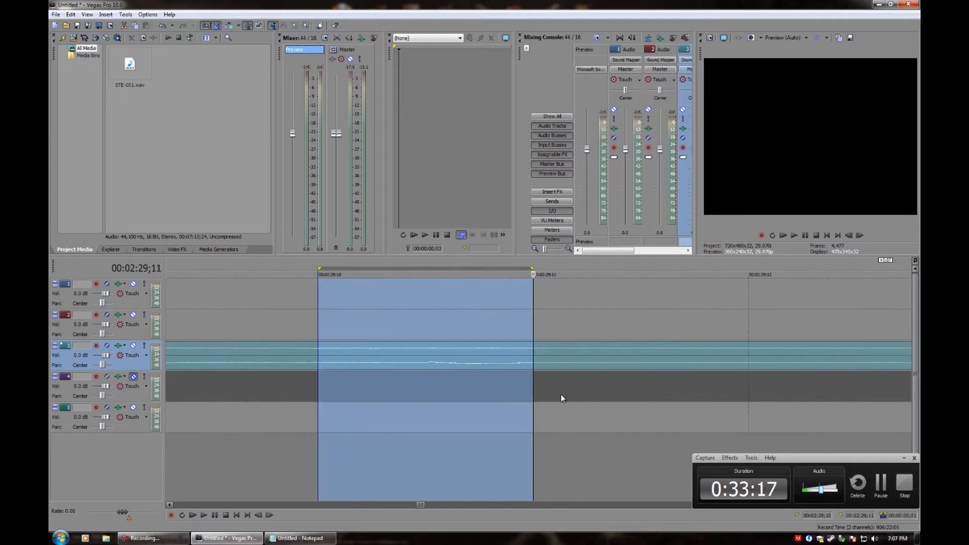
scroll(506, 393, down, 2)
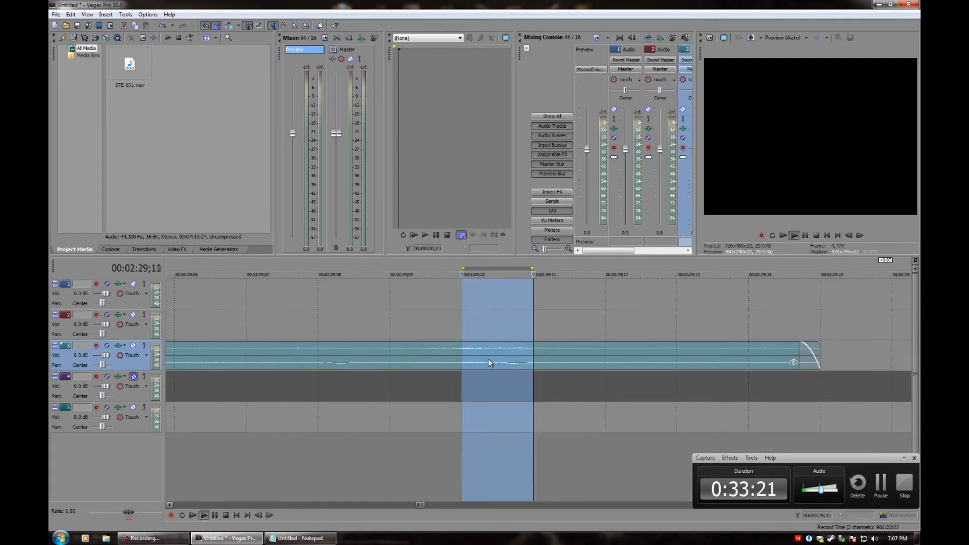
key(space)
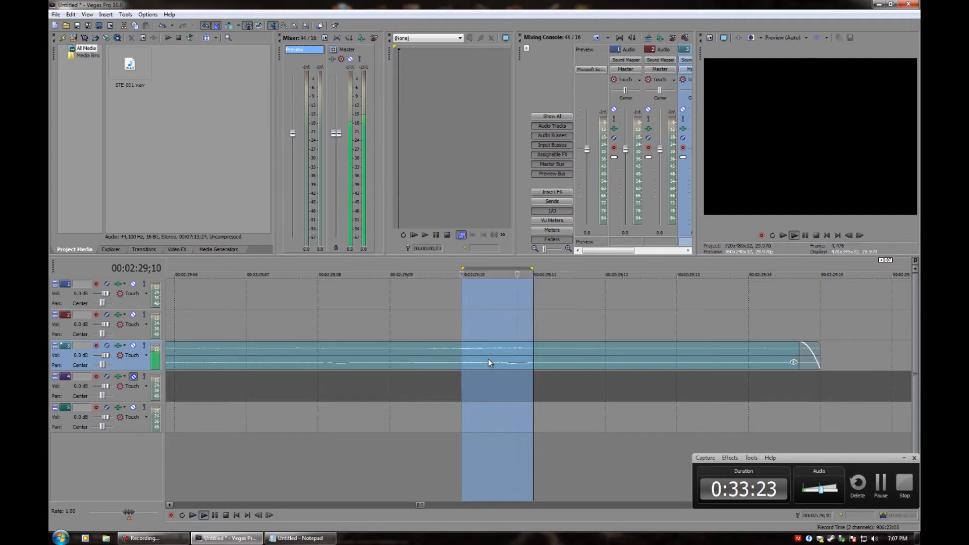
key(space)
scroll(507, 386, down, 2)
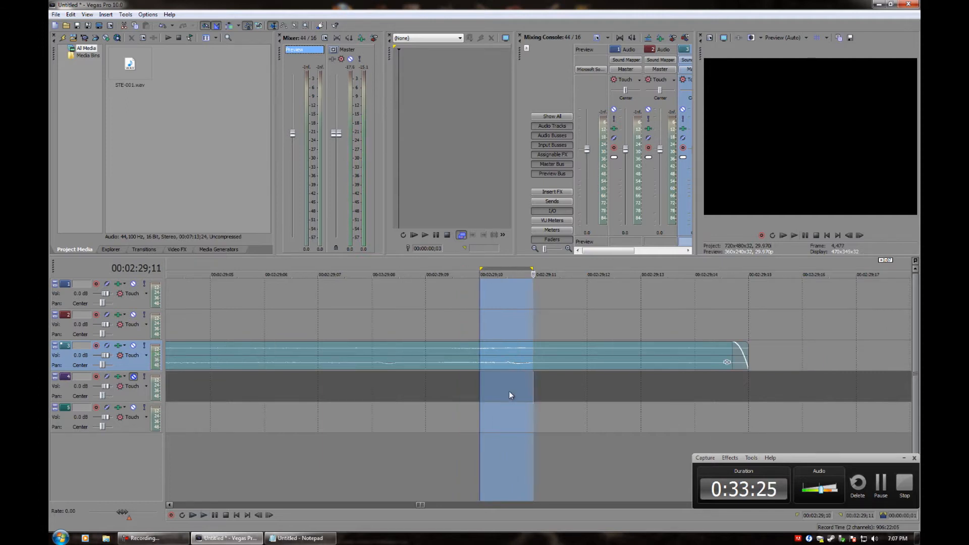
scroll(487, 399, down, 2)
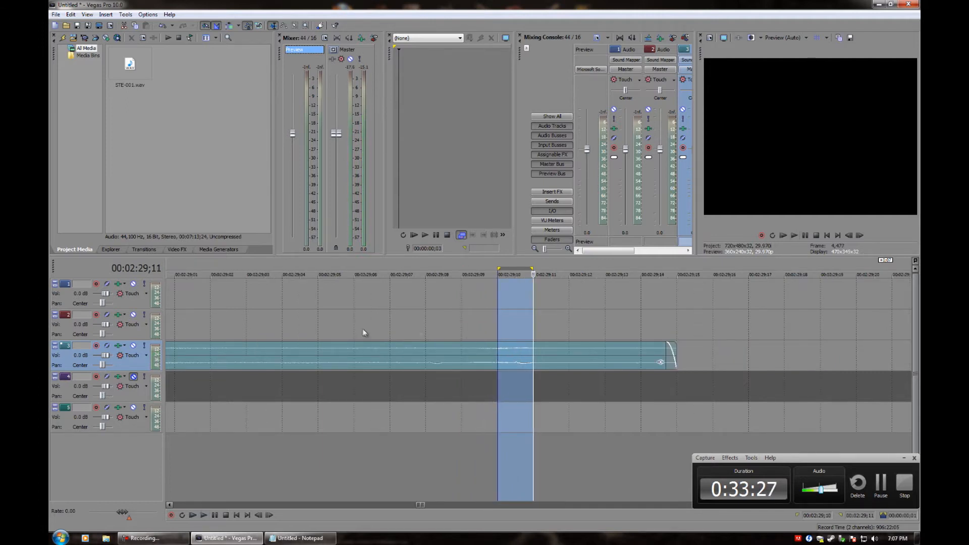
- Try trimming the end of the first track 3 clip to 00:02:29;10, listen to the result, and undo the trim
drag(361, 330, 514, 323)
click(513, 324)
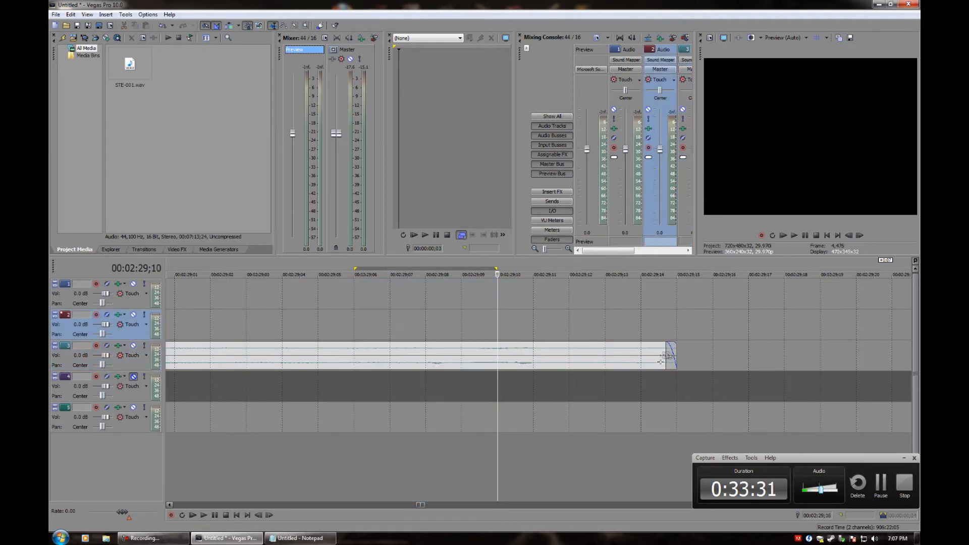
drag(675, 353, 506, 350)
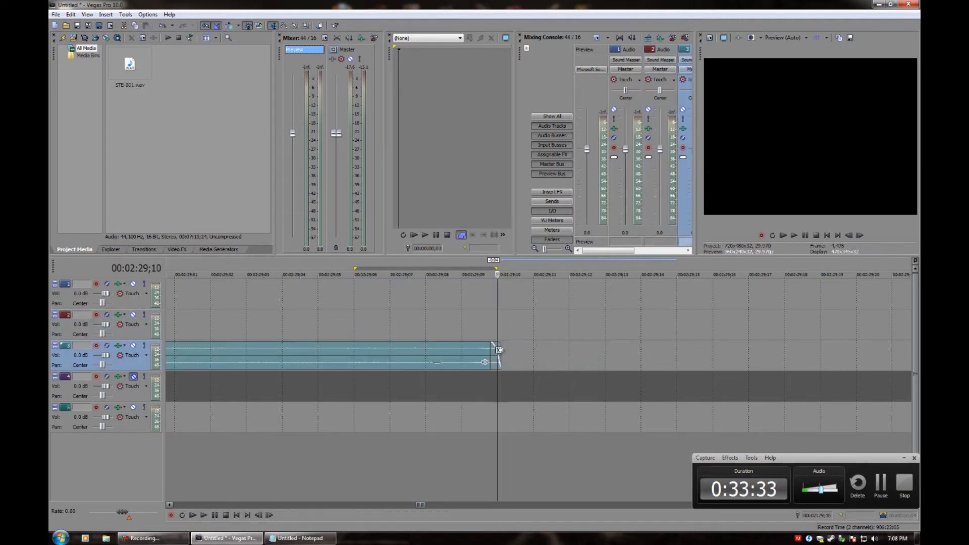
click(400, 328)
key(space)
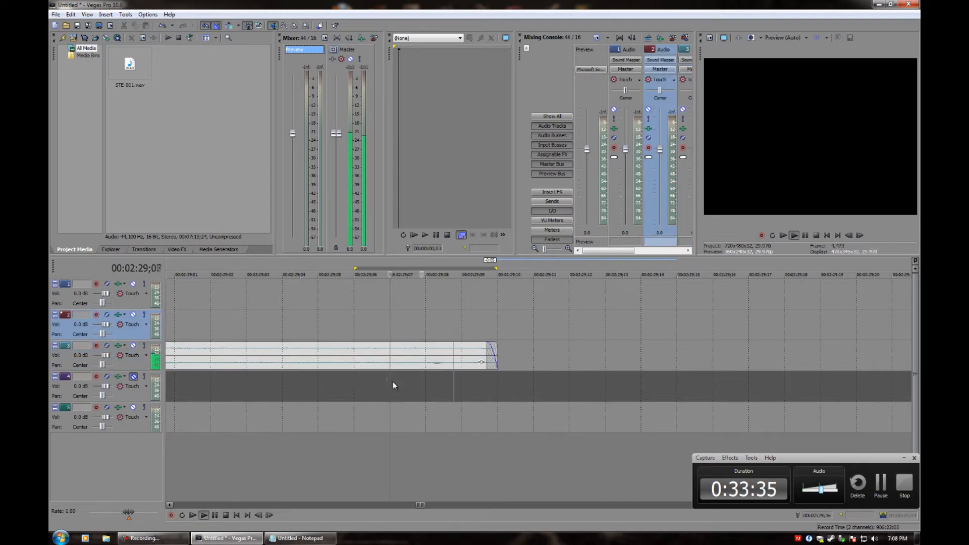
scroll(404, 335, down, 2)
key(space)
click(389, 319)
key(space)
key(space)
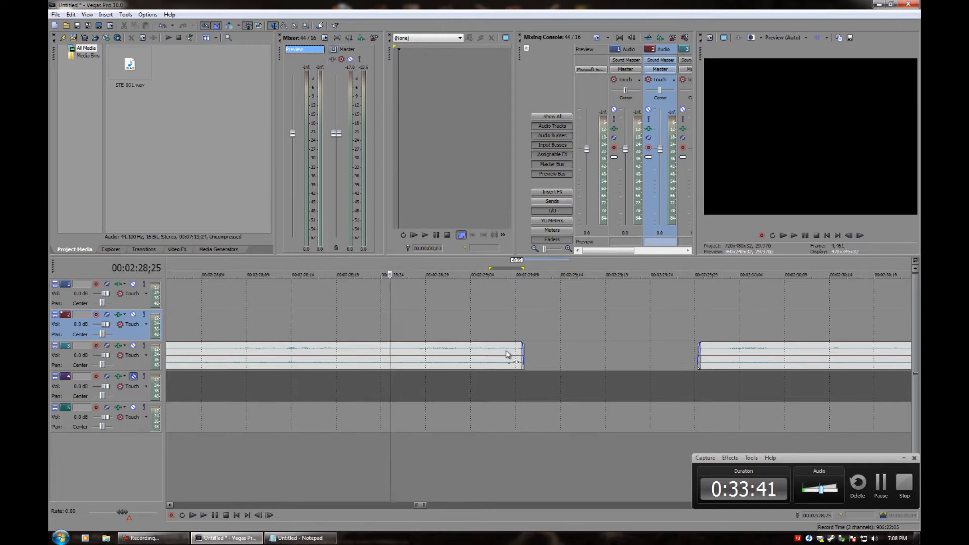
key(ctrl+z)
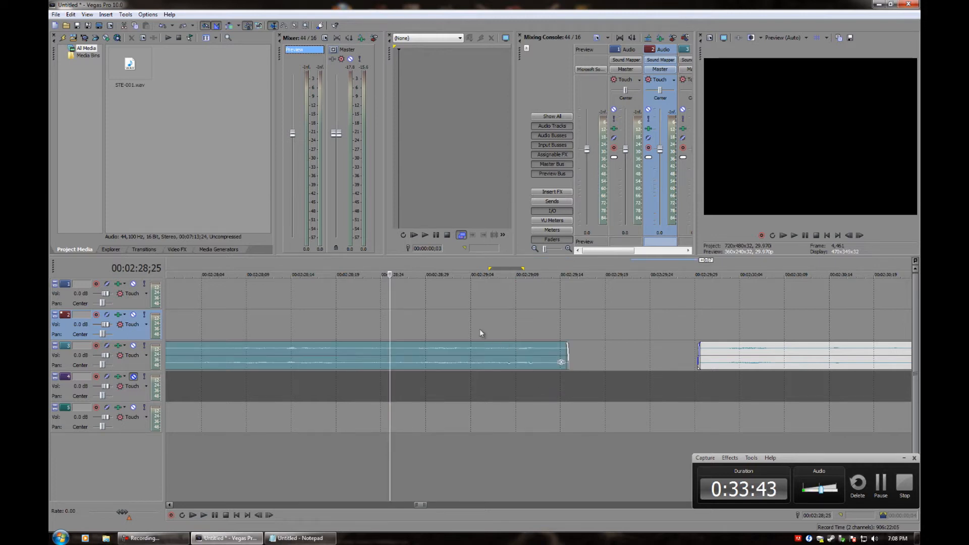
- Play the first track 3 clip from 00:02:28;25 and again from its start at 00:02:21;07
mouse_move(464, 342)
key(space)
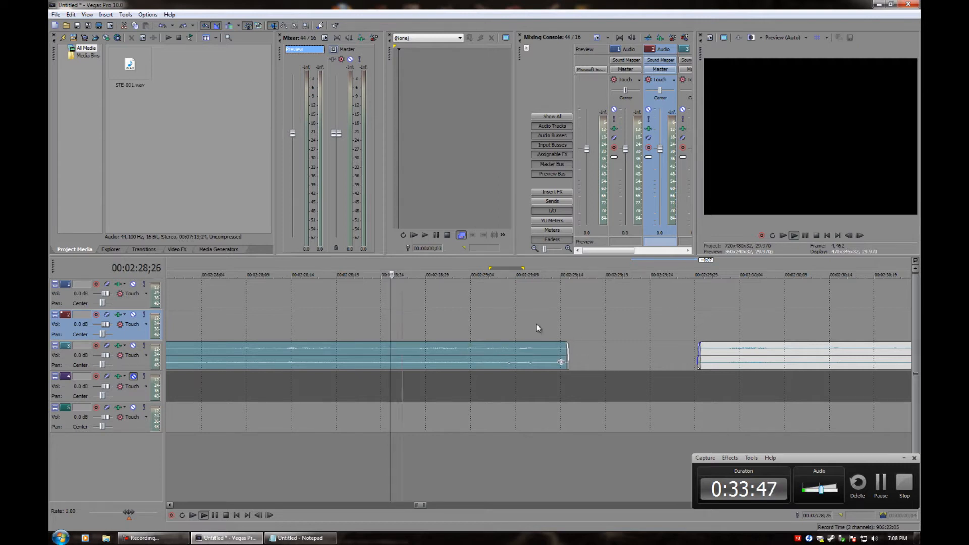
key(space)
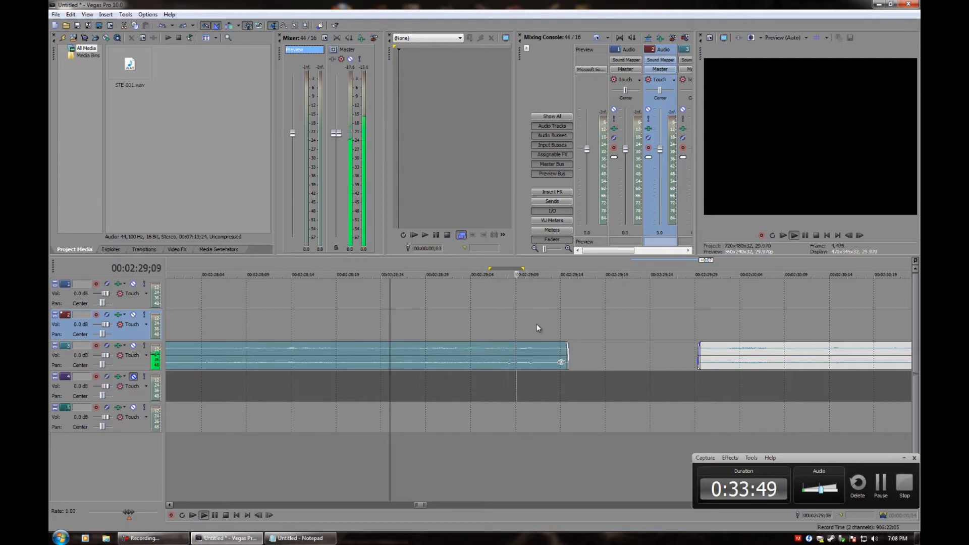
scroll(531, 339, down, 8)
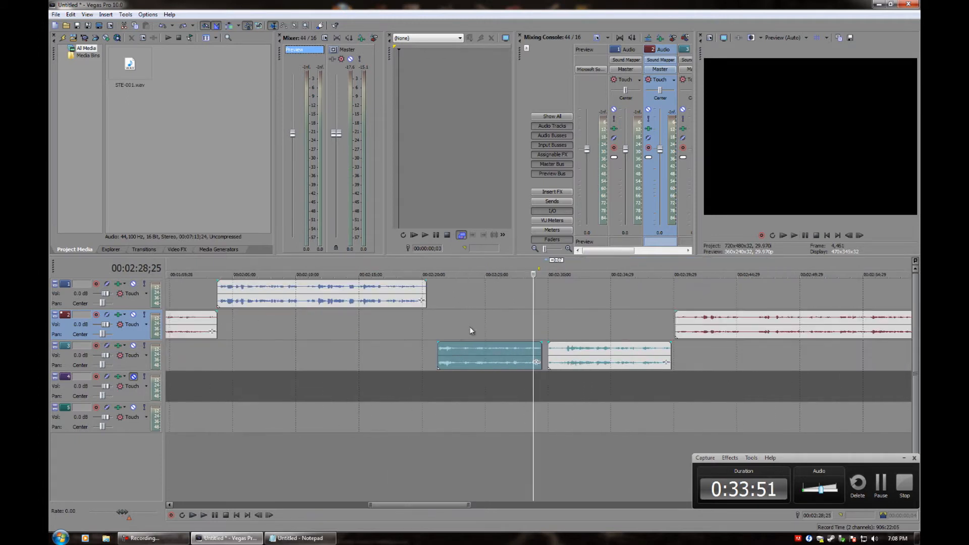
click(440, 326)
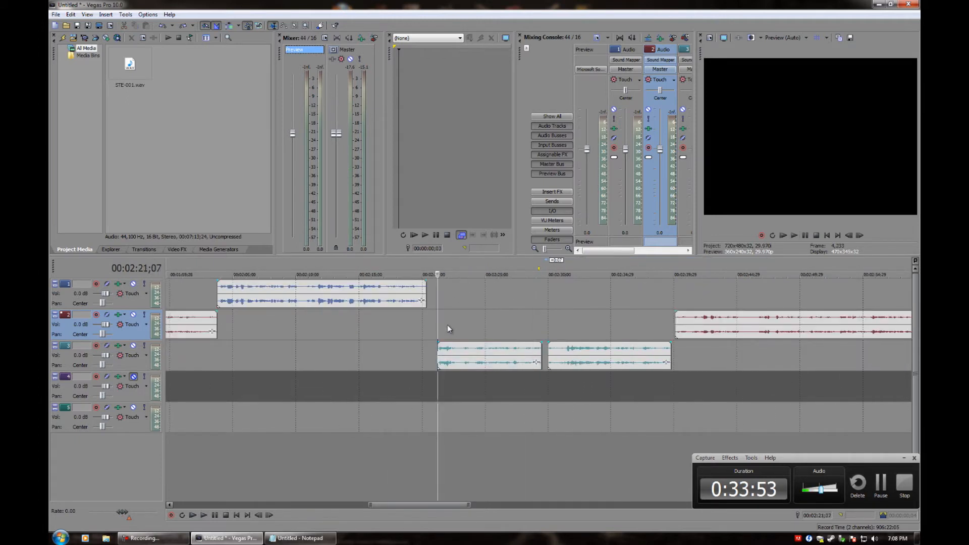
key(space)
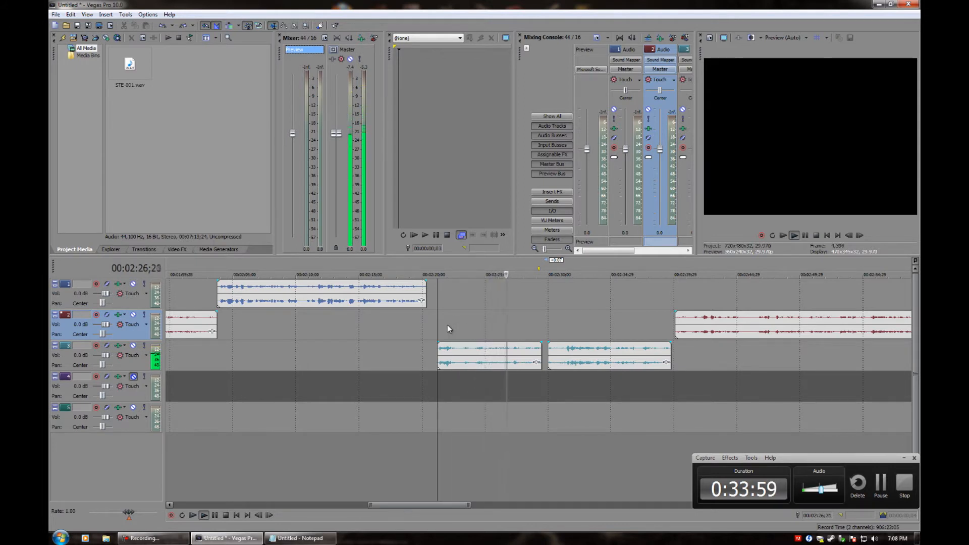
click(215, 519)
- Move the first track 3 clip straight down to track 5, keeping its start at 00:02:21;07
click(492, 362)
drag(492, 361, 492, 423)
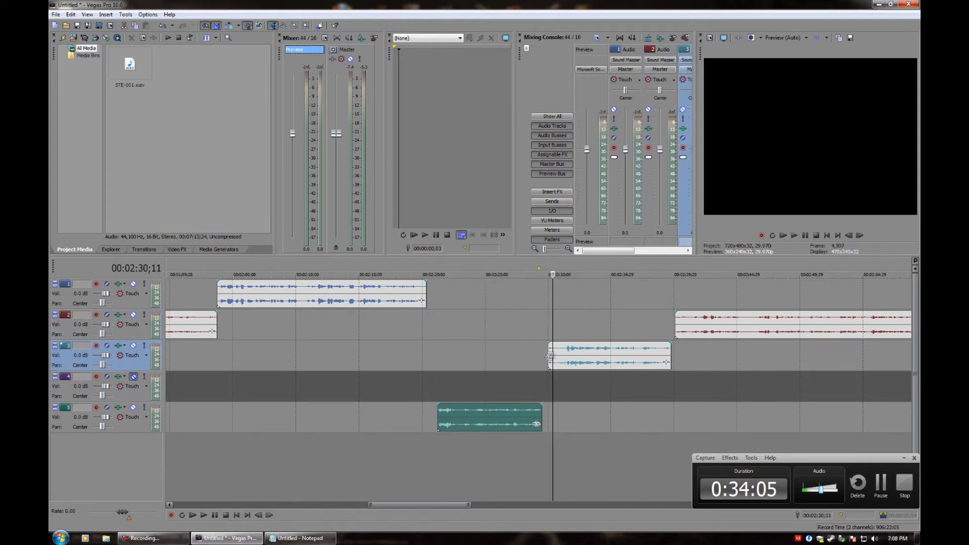
click(549, 354)
- Split the track 5 clip at 00:02:29;10 and 00:02:29;11, and move the short middle piece straight down to a new track 6
click(535, 410)
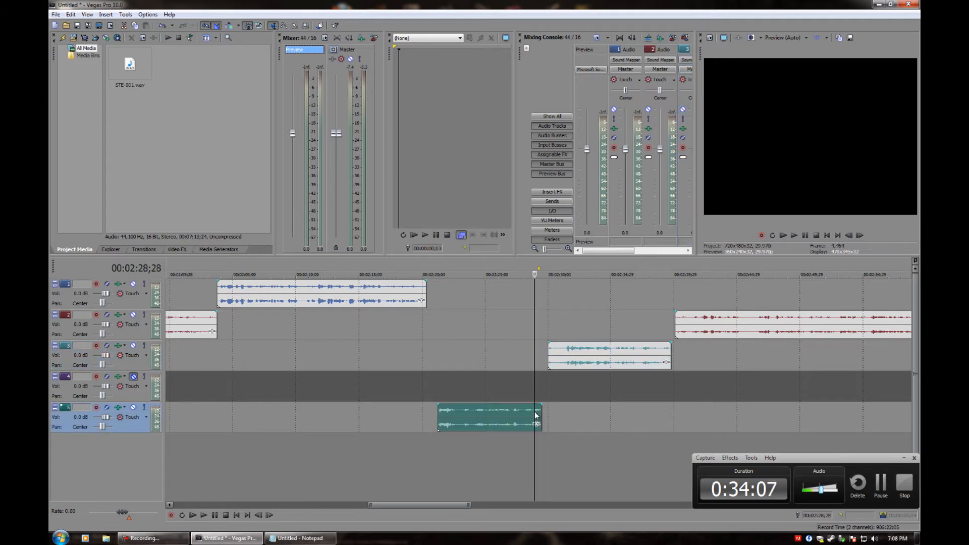
scroll(543, 407, up, 5)
scroll(544, 408, up, 2)
click(611, 416)
scroll(612, 418, up, 3)
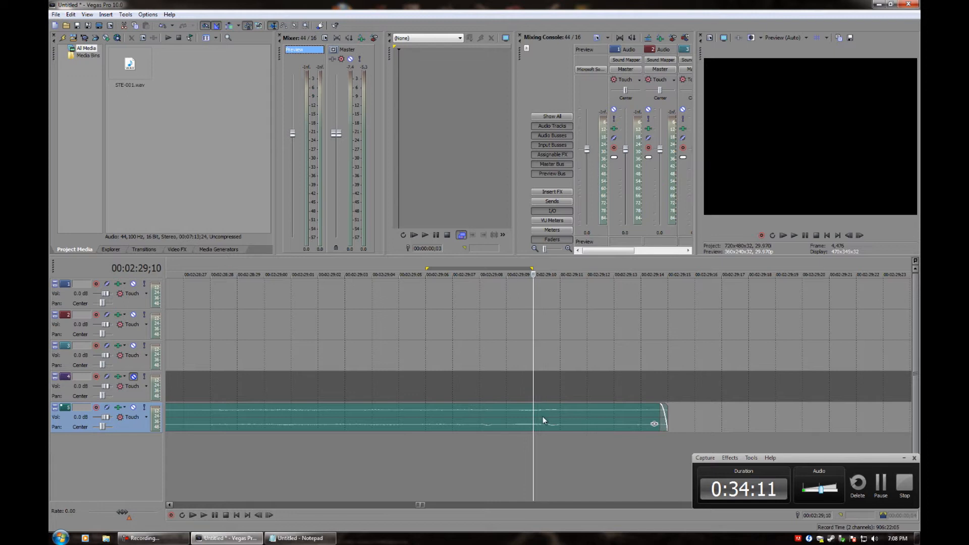
key(s)
click(562, 419)
key(s)
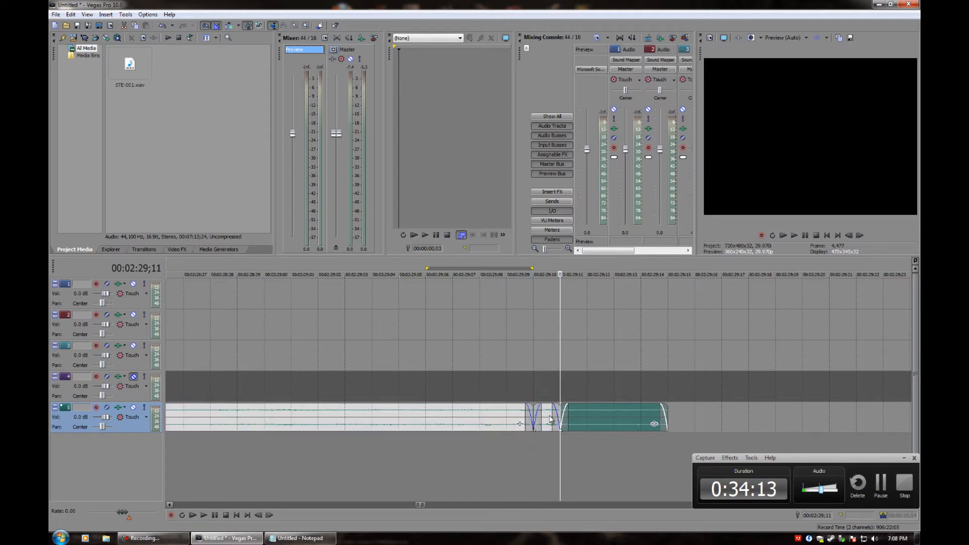
click(550, 418)
mouse_move(550, 440)
mouse_down()
mouse_move(550, 412)
mouse_move(549, 445)
mouse_up()
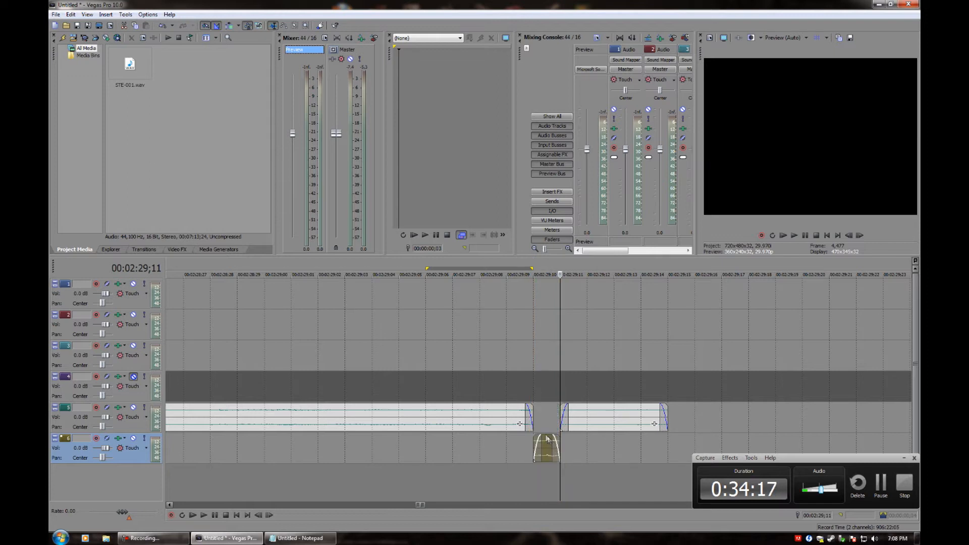
- Remove the fades at the cut edges of the two track 5 clips and at both ends of the short track 6 piece
drag(526, 406, 560, 405)
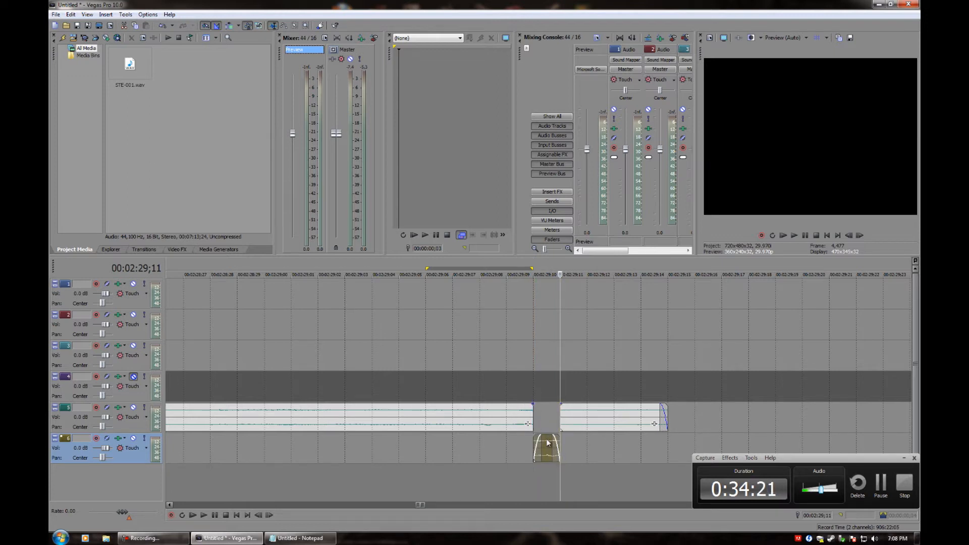
click(545, 460)
scroll(546, 461, up, 2)
drag(583, 439, 541, 441)
drag(611, 437, 641, 437)
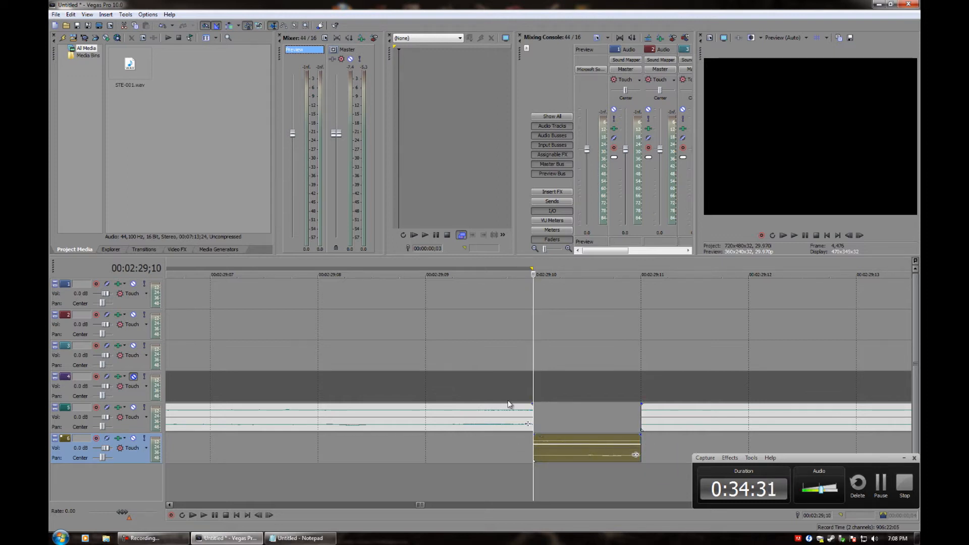
- Play the passage across the short track 6 piece from about 00:02:29;02
scroll(494, 378, down, 8)
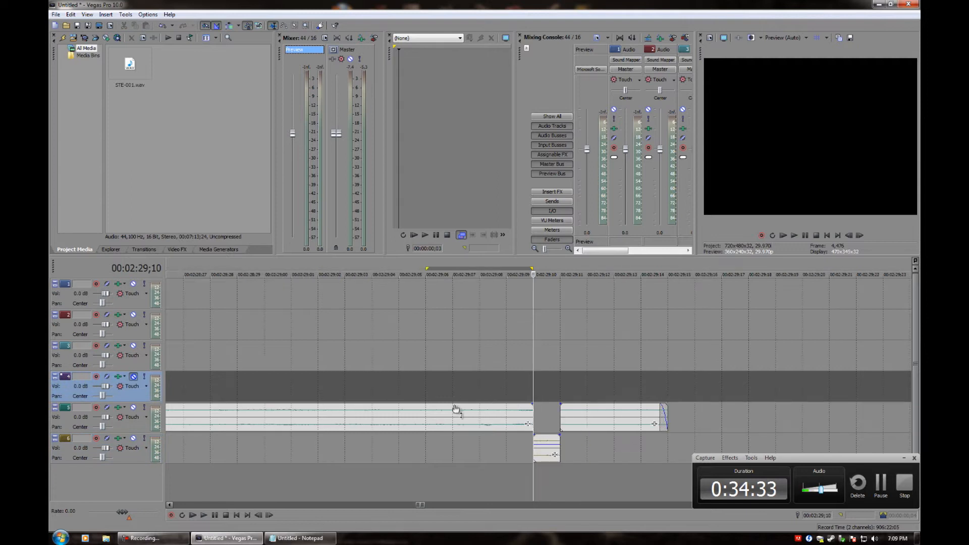
click(426, 369)
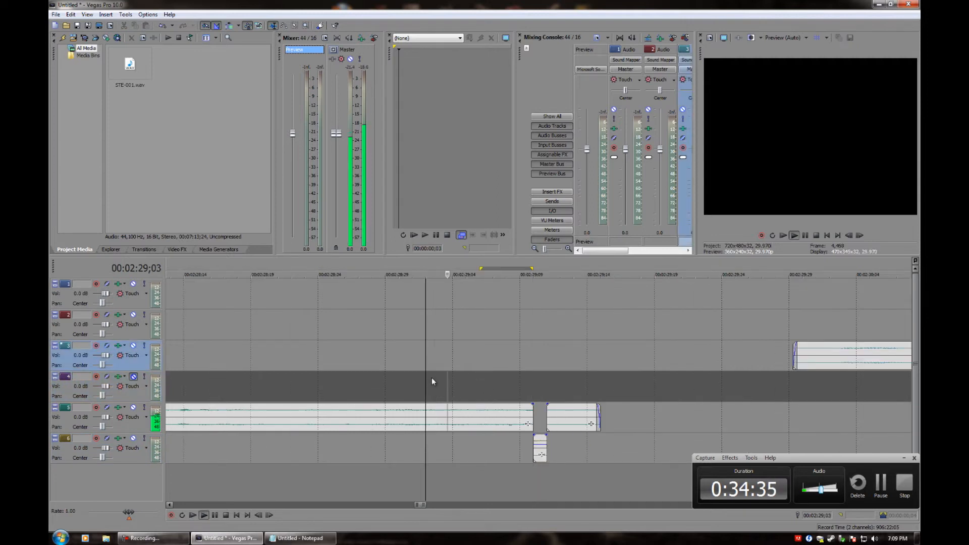
scroll(462, 417, down, 4)
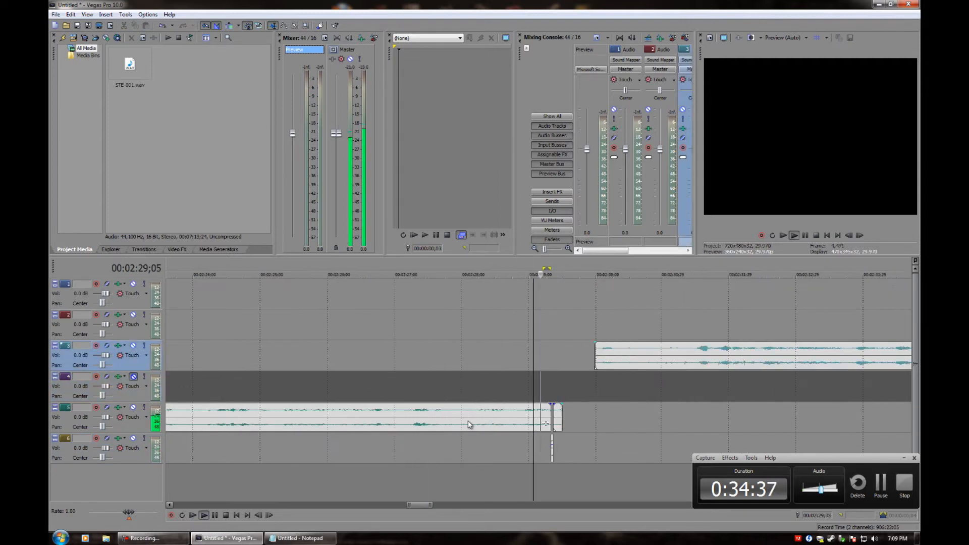
- Lower the gain of the short track 6 piece to about -7.7 dB and replay the passage from about 00:02:28;16
click(552, 447)
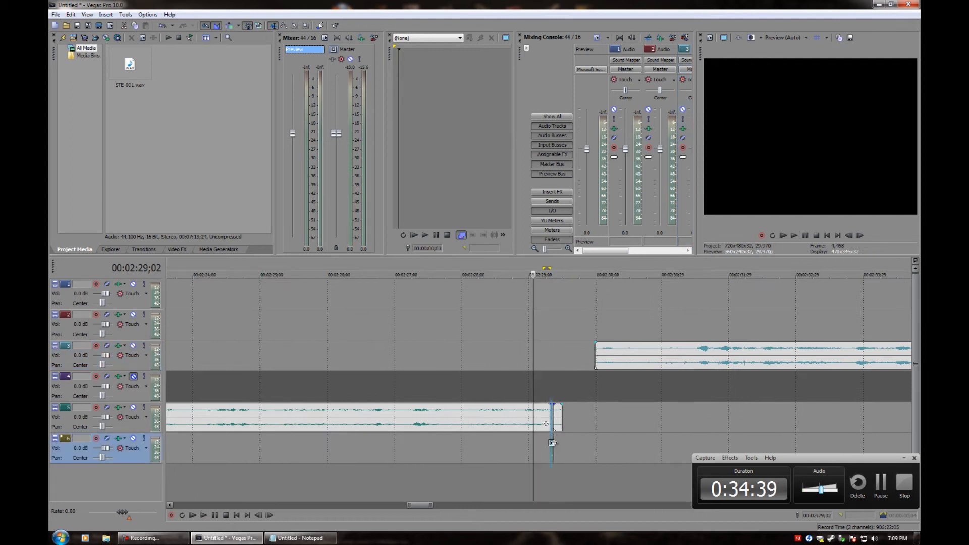
scroll(547, 455, up, 4)
drag(519, 450, 517, 449)
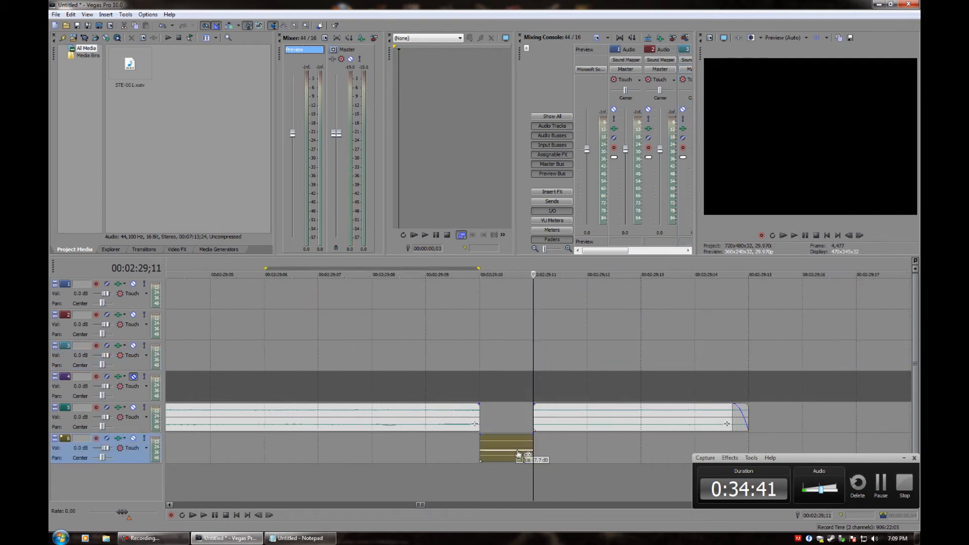
click(387, 384)
scroll(385, 386, down, 4)
click(384, 388)
key(space)
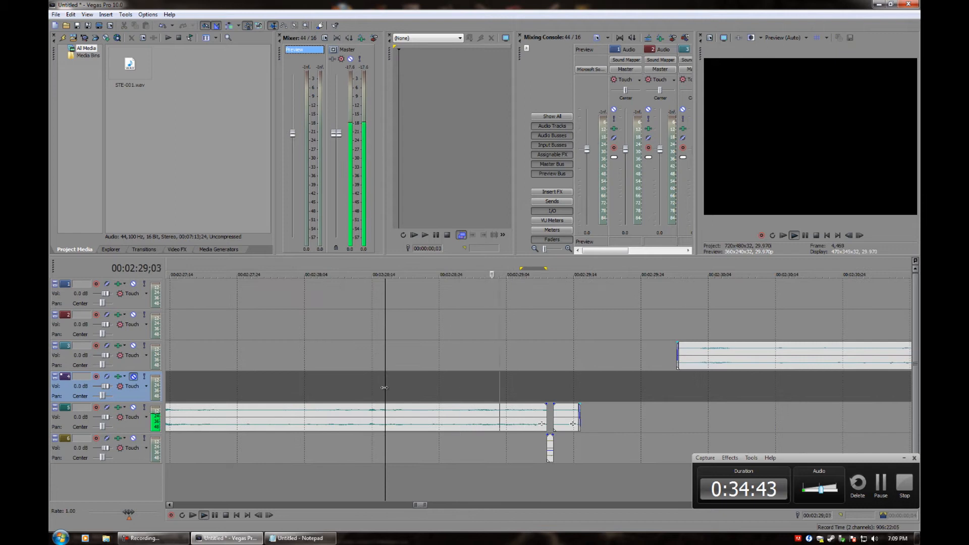
- Replay the end of the track 5 clip leading into the short track 6 piece from about 00:02:28;16
key(space)
scroll(390, 389, down, 5)
click(484, 378)
click(534, 377)
key(space)
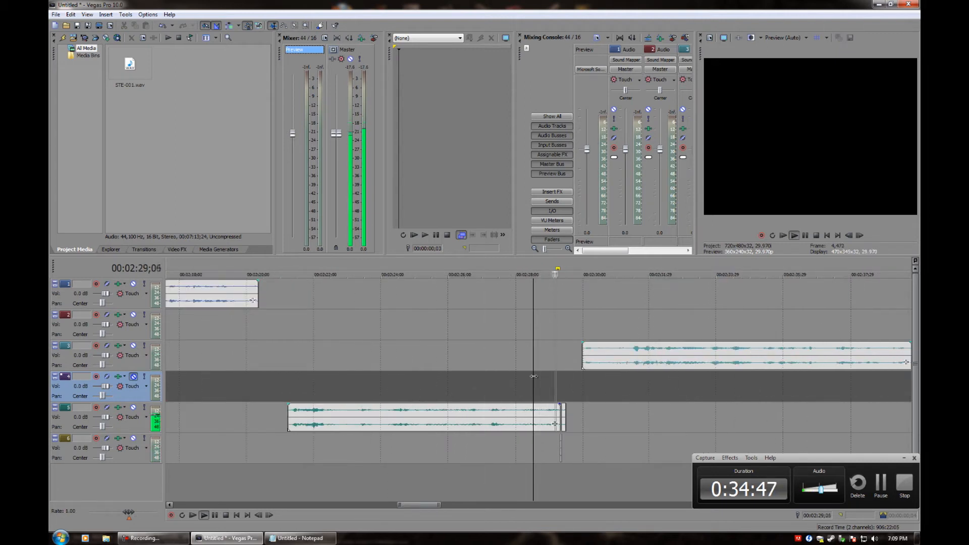
key(space)
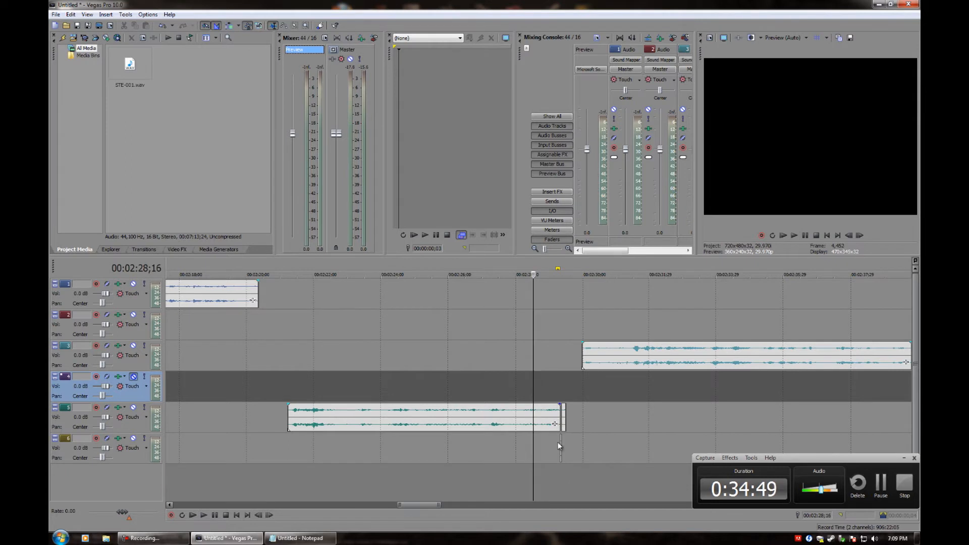
- Lower the gain of the short track 6 piece to about -12.1 dB and replay the passage across it
click(558, 445)
scroll(549, 440, up, 8)
drag(542, 437, 542, 459)
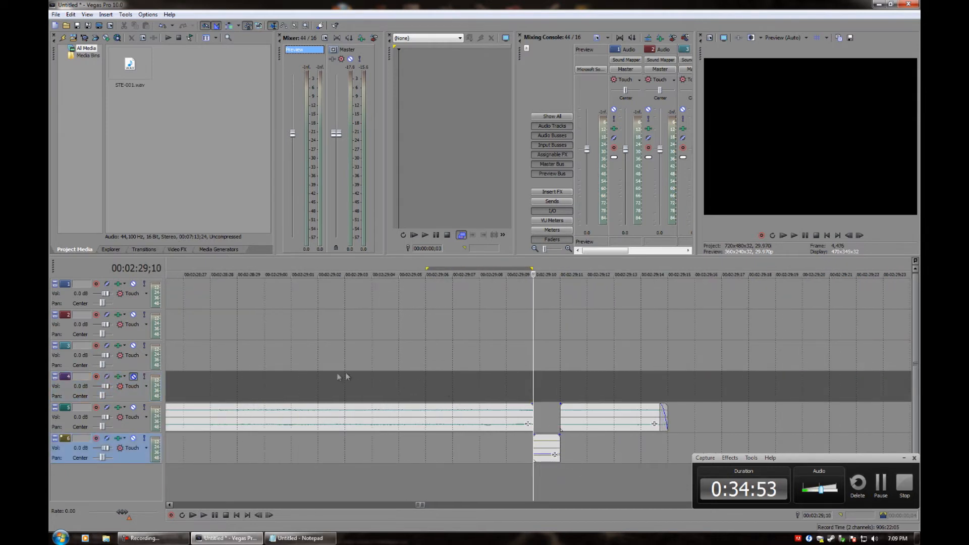
click(318, 373)
key(space)
scroll(327, 394, down, 4)
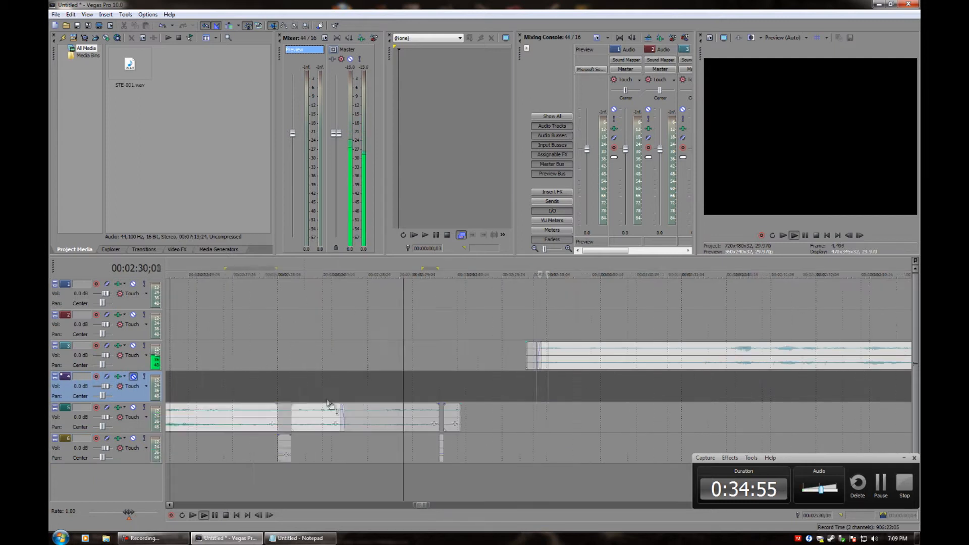
click(341, 365)
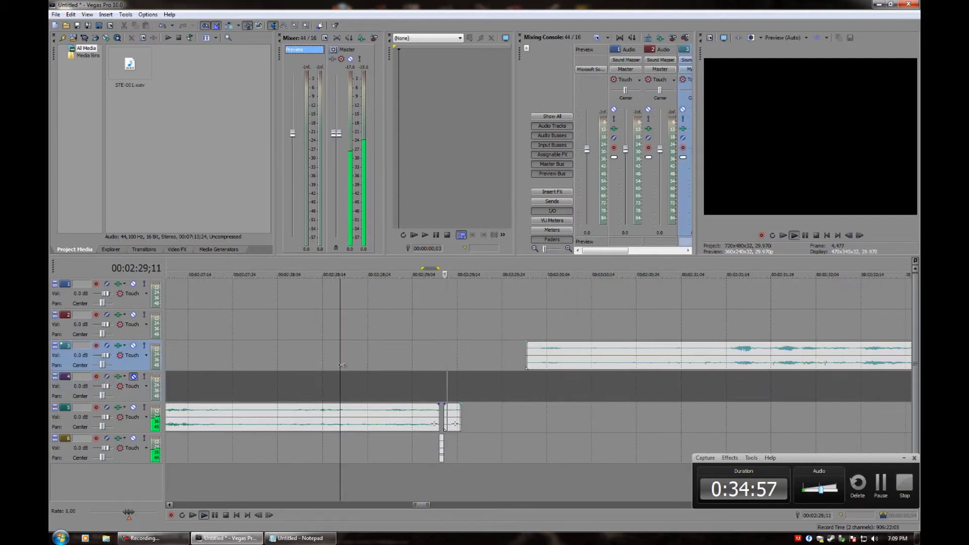
key(space)
- Lower the gain of the short track 6 piece to about -17.6 dB
click(441, 449)
scroll(442, 462, up, 1)
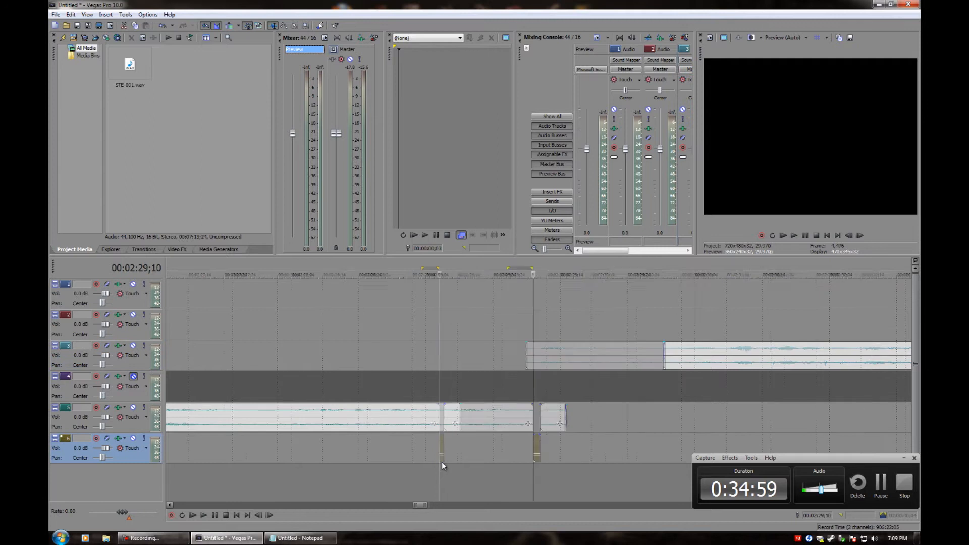
scroll(442, 462, up, 2)
scroll(439, 434, up, 1)
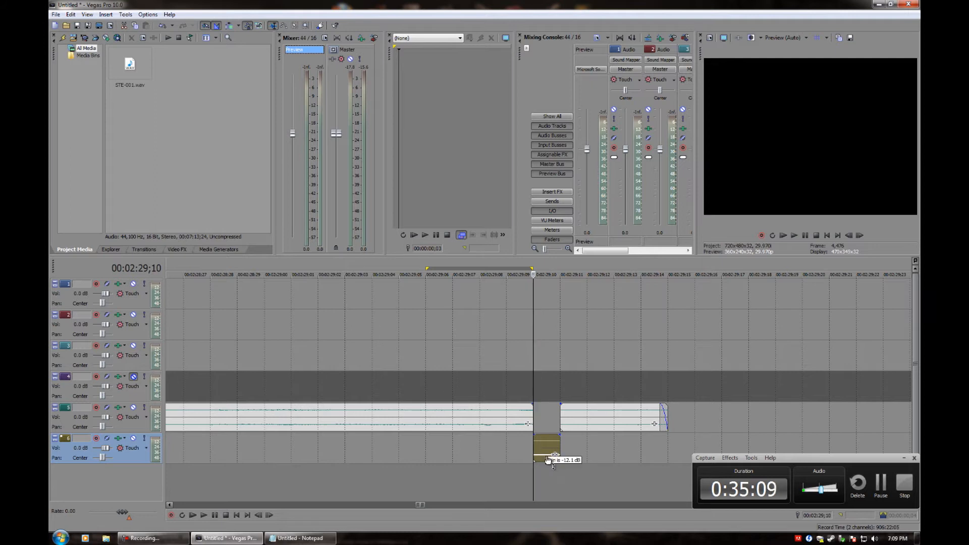
drag(548, 462, 547, 462)
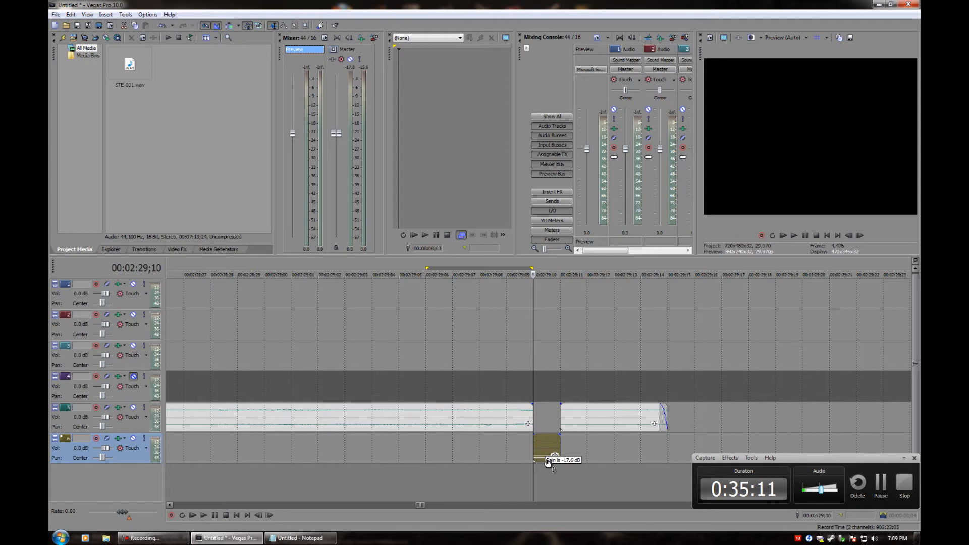
- Play the passage across the short track 6 piece from just before it, and again from 00:02:28;29
click(373, 368)
key(space)
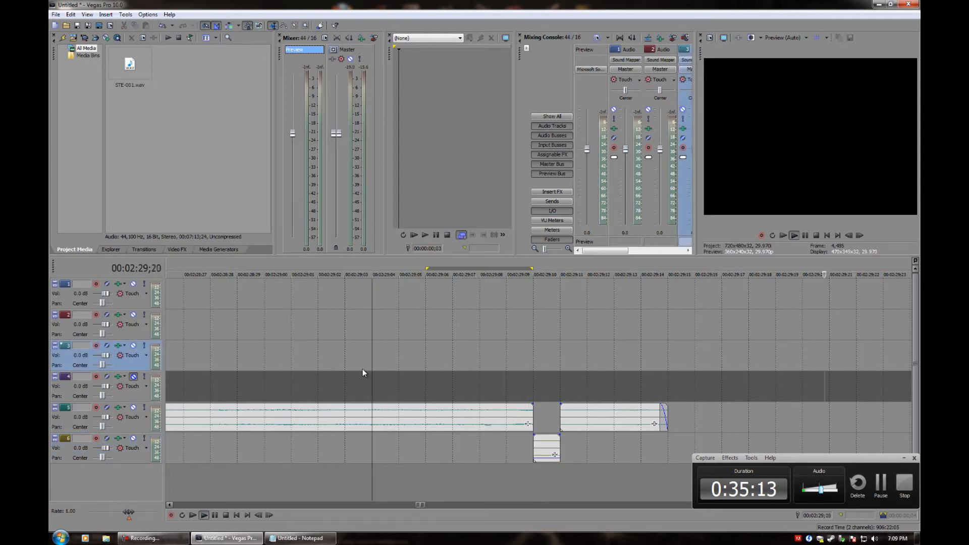
key(space)
scroll(431, 457, down, 2)
click(500, 390)
key(space)
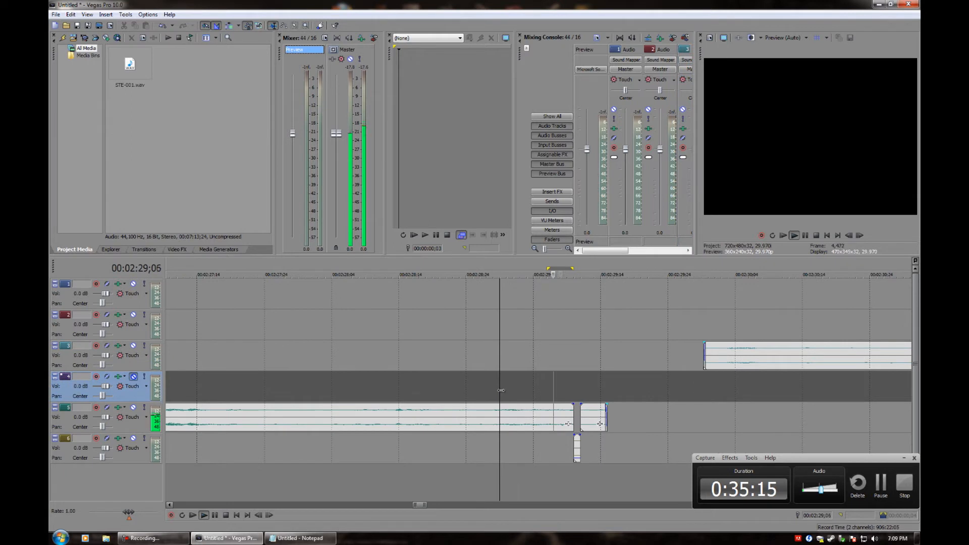
key(space)
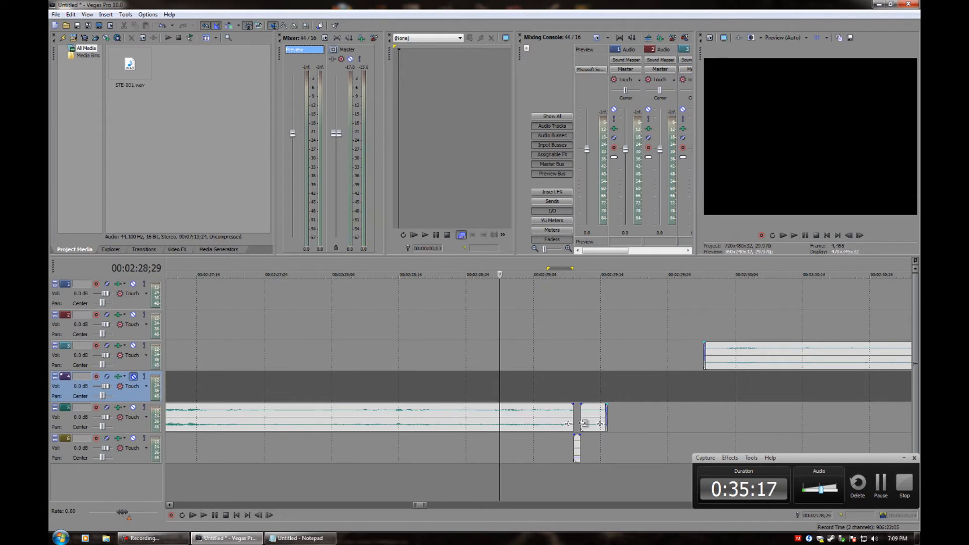
- Move the short track 6 piece straight up into the gap between the two track 5 clips
click(524, 411)
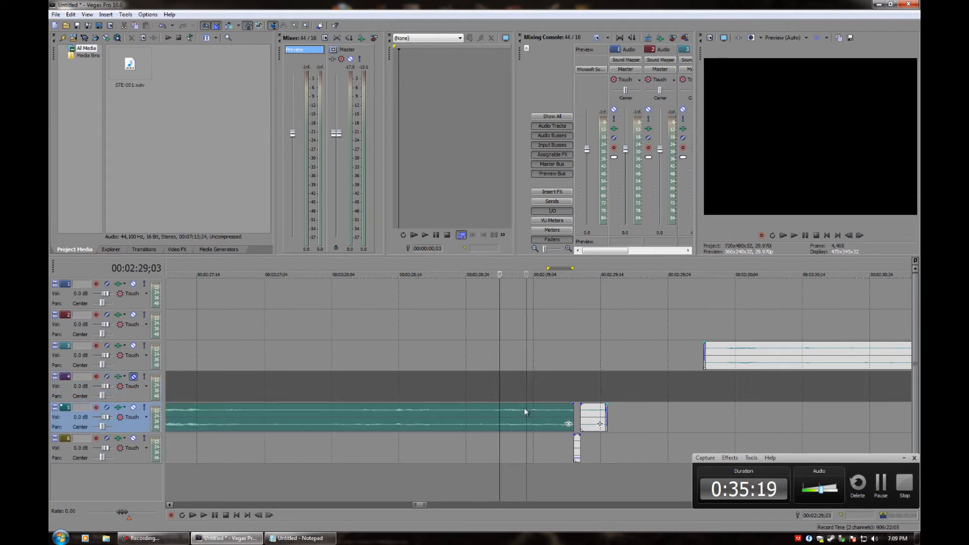
click(578, 448)
scroll(578, 448, up, 4)
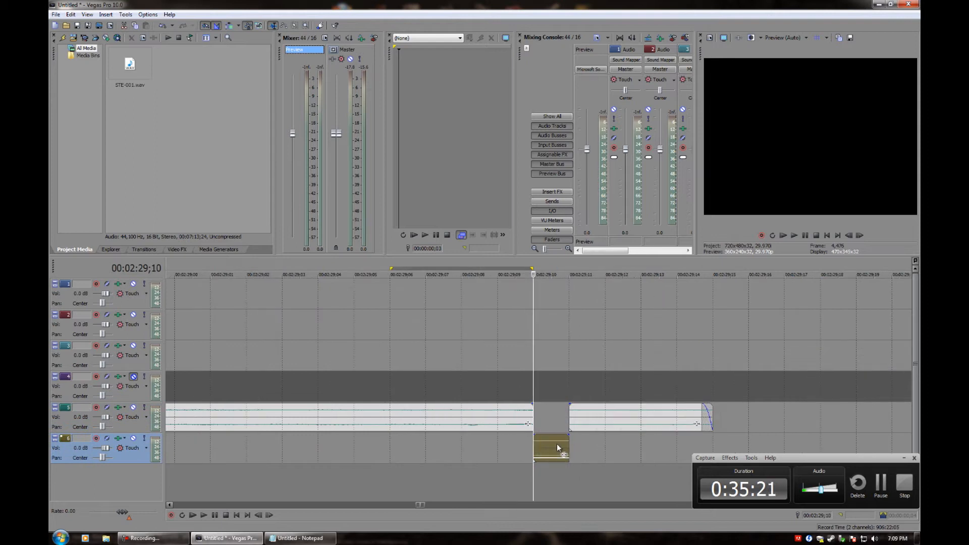
drag(558, 448, 559, 424)
- Select the three adjoining track 5 clips, create a new group from them and try moving them as one
click(471, 419)
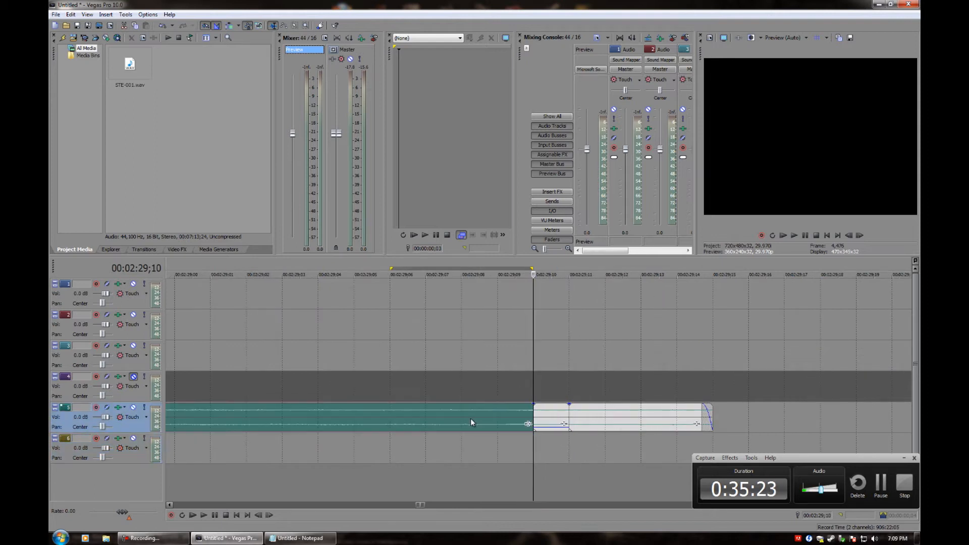
ctrl+click(595, 421)
right_click(546, 411)
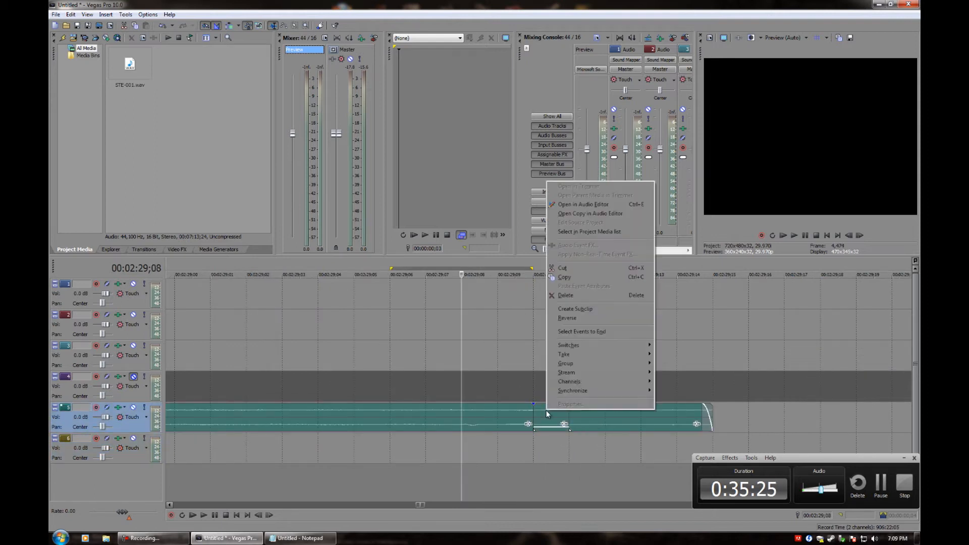
mouse_move(575, 363)
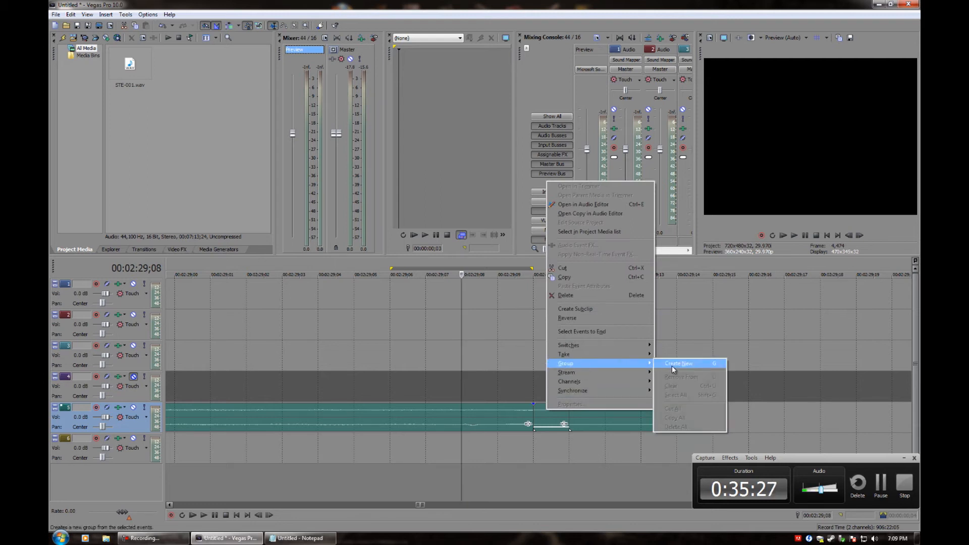
click(672, 365)
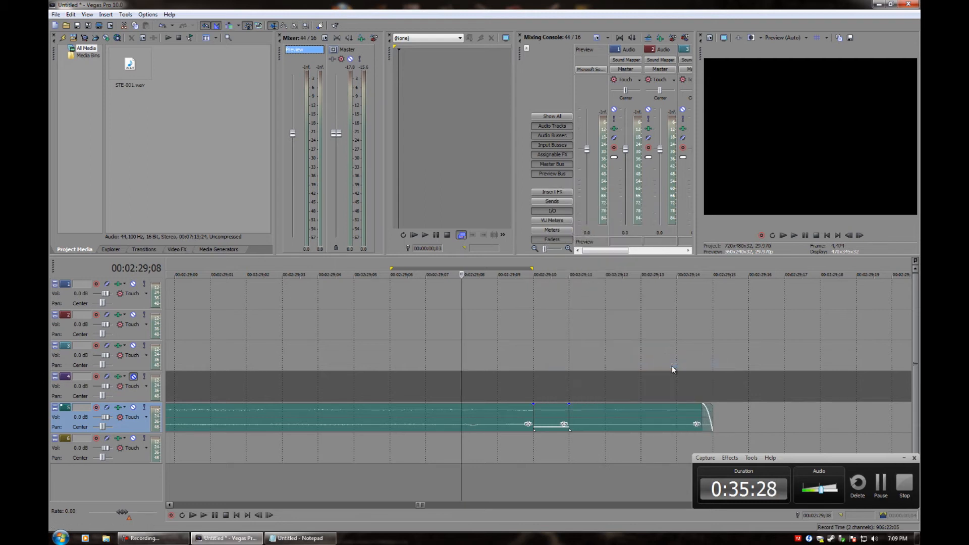
click(567, 388)
mouse_move(595, 410)
mouse_down()
mouse_move(627, 411)
mouse_move(586, 410)
mouse_move(709, 413)
mouse_move(555, 413)
mouse_move(658, 413)
mouse_move(581, 408)
mouse_up()
scroll(463, 435, down, 10)
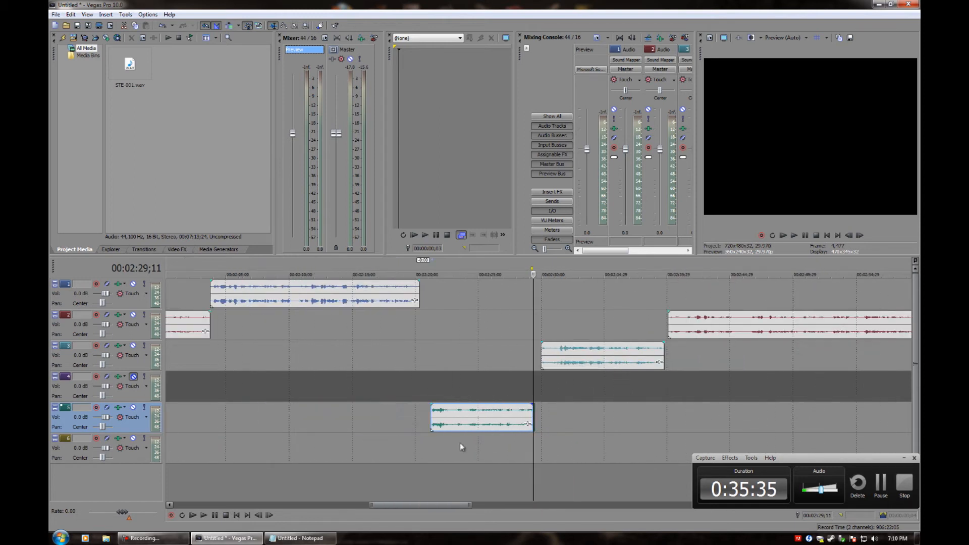
scroll(479, 426, down, 4)
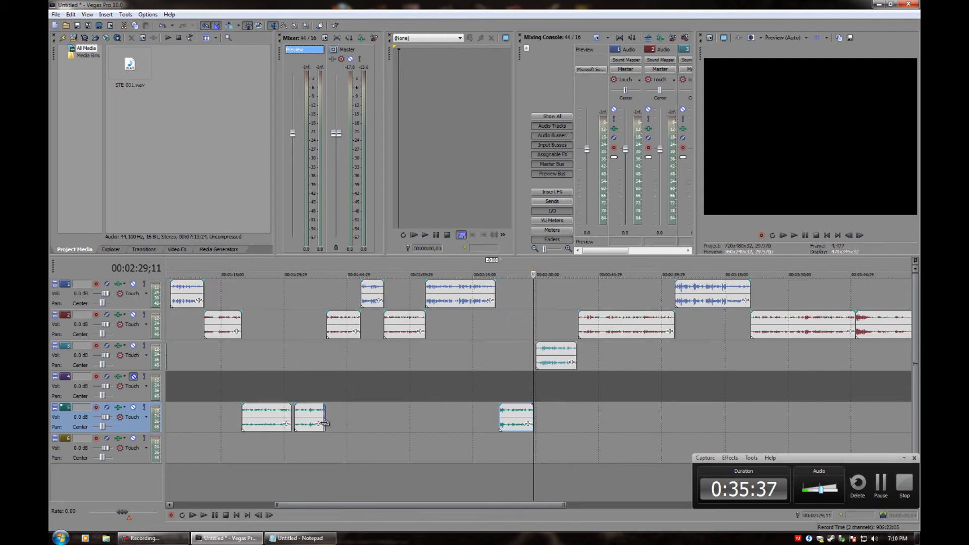
click(277, 421)
click(308, 421)
click(271, 422)
click(309, 425)
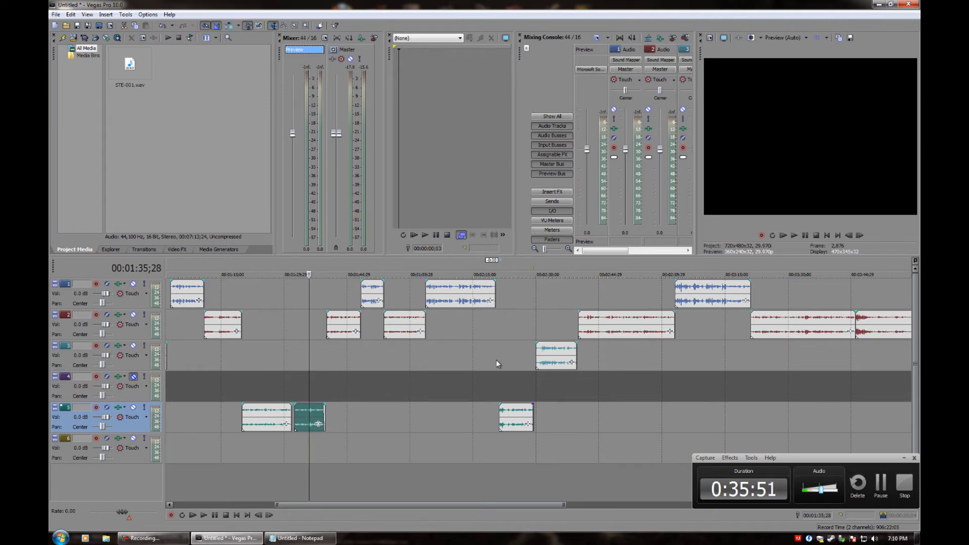
- Listen to the track 3 clip from its start at 00:02:29;29, and again from 00:02:31;14
click(538, 363)
scroll(545, 399, up, 3)
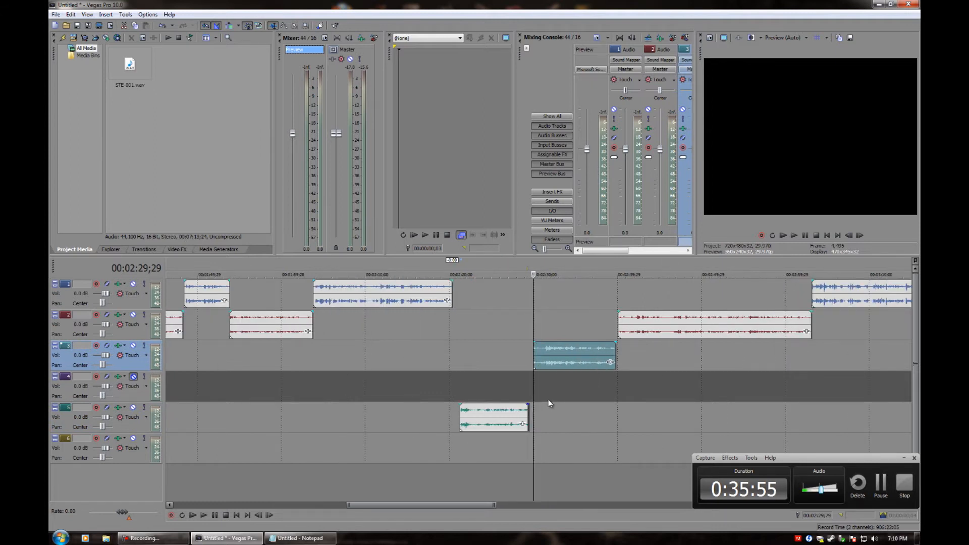
scroll(541, 405, up, 2)
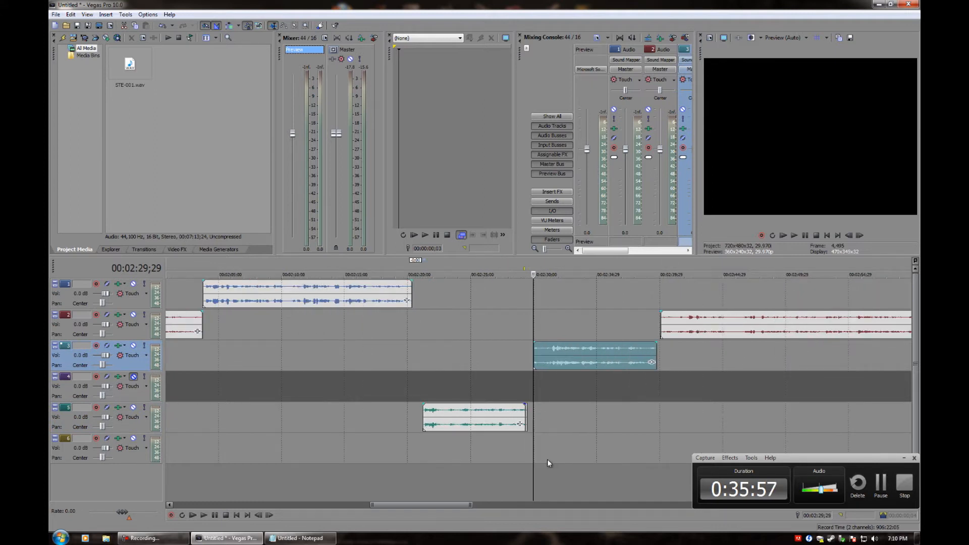
drag(448, 505, 464, 505)
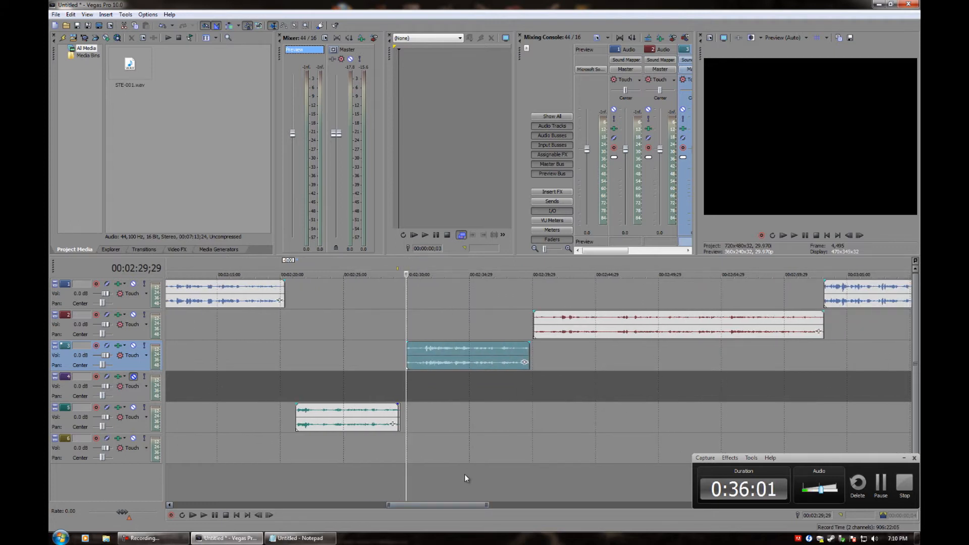
scroll(452, 484, up, 2)
key(space)
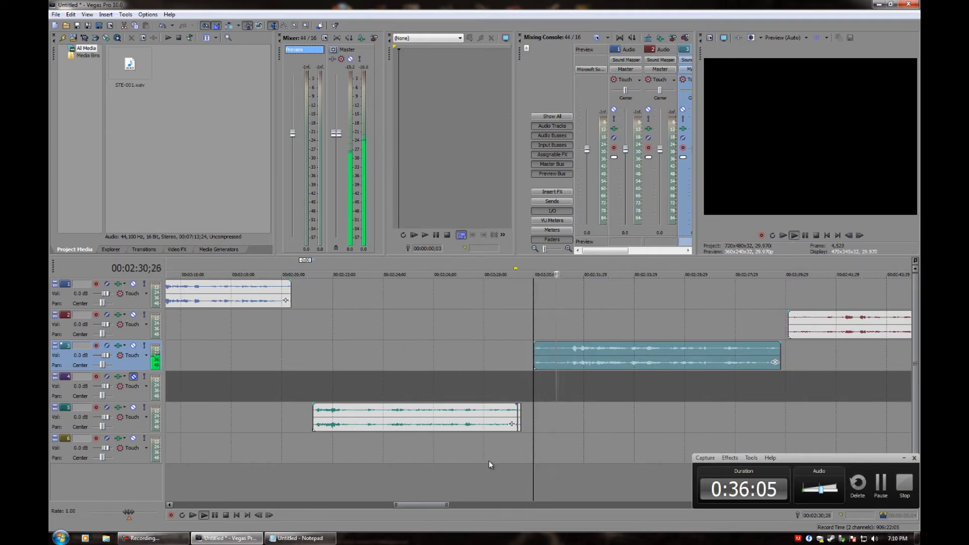
click(571, 360)
scroll(556, 395, up, 1)
scroll(552, 394, down, 1)
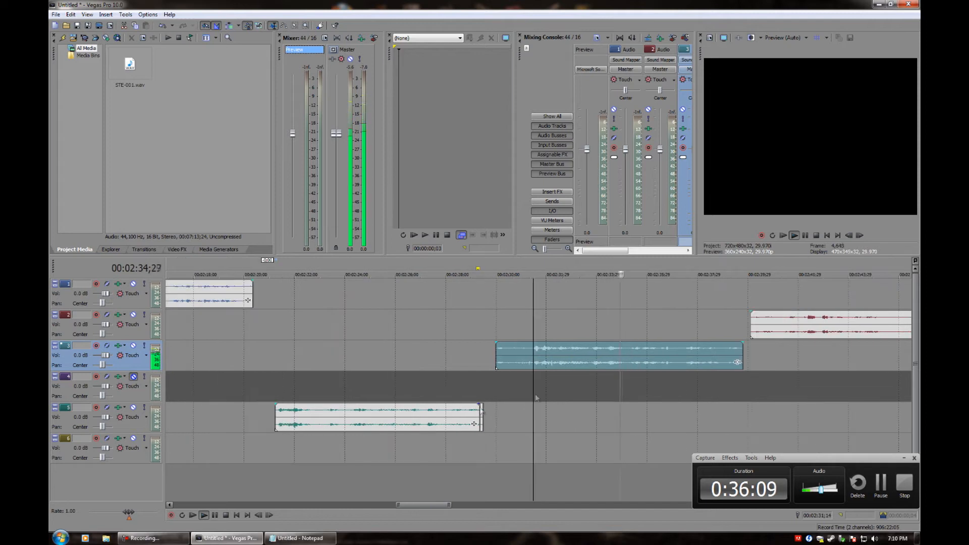
drag(406, 503, 422, 503)
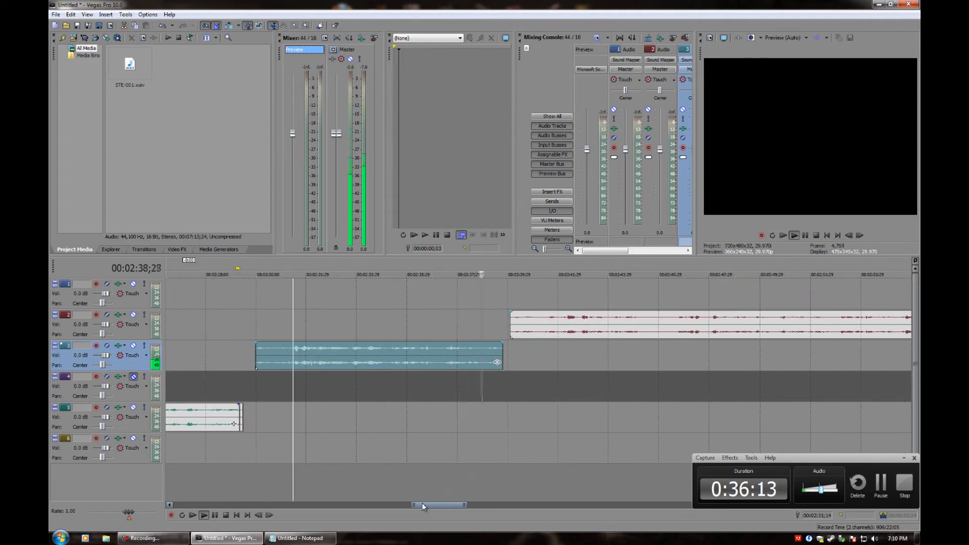
key(space)
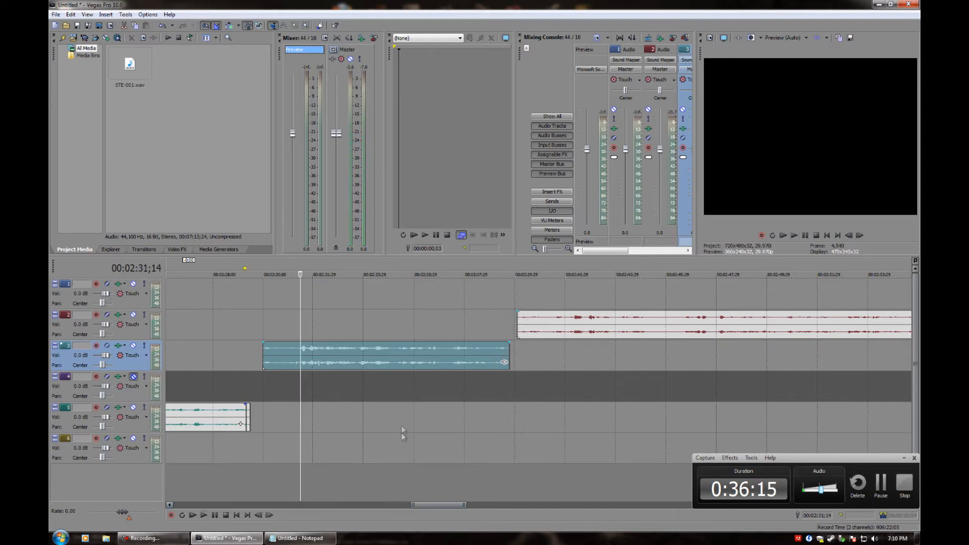
- Mark the first part of the track 3 clip up to about 00:02:35;04 as a time range and listen to the part after it
drag(318, 333, 402, 333)
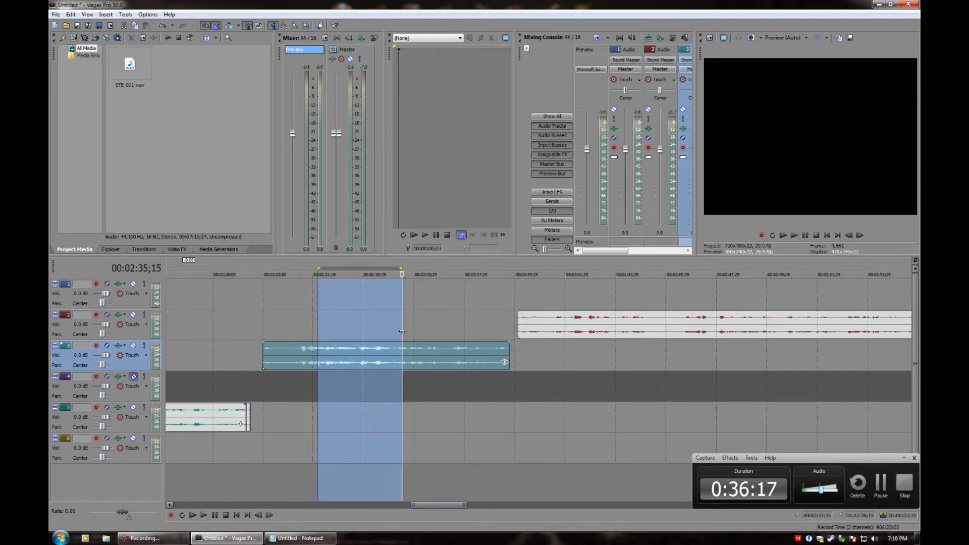
drag(300, 310, 411, 316)
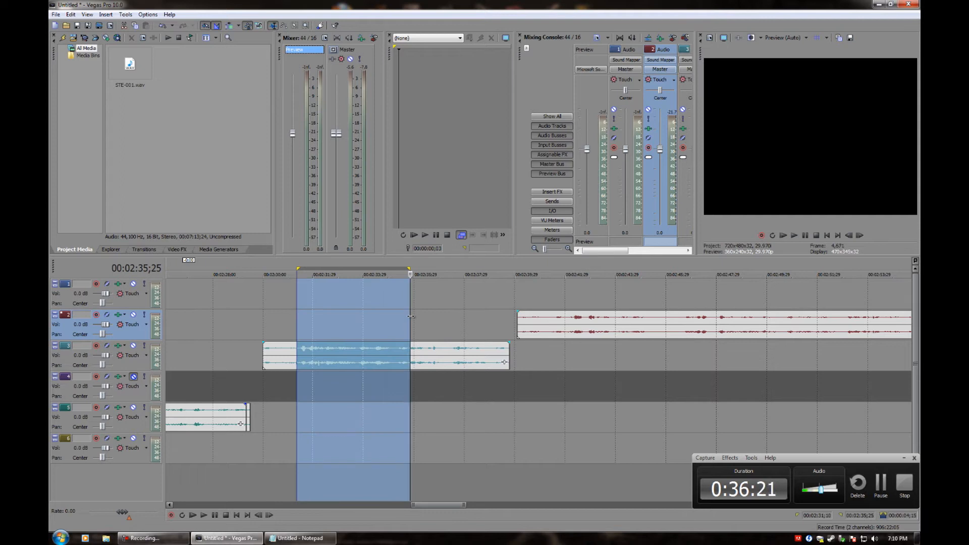
click(398, 324)
key(space)
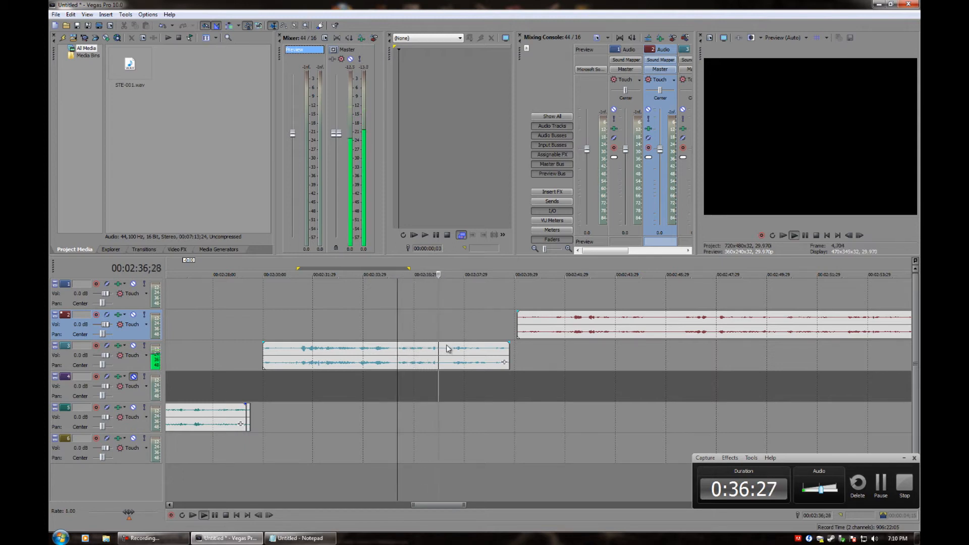
click(216, 516)
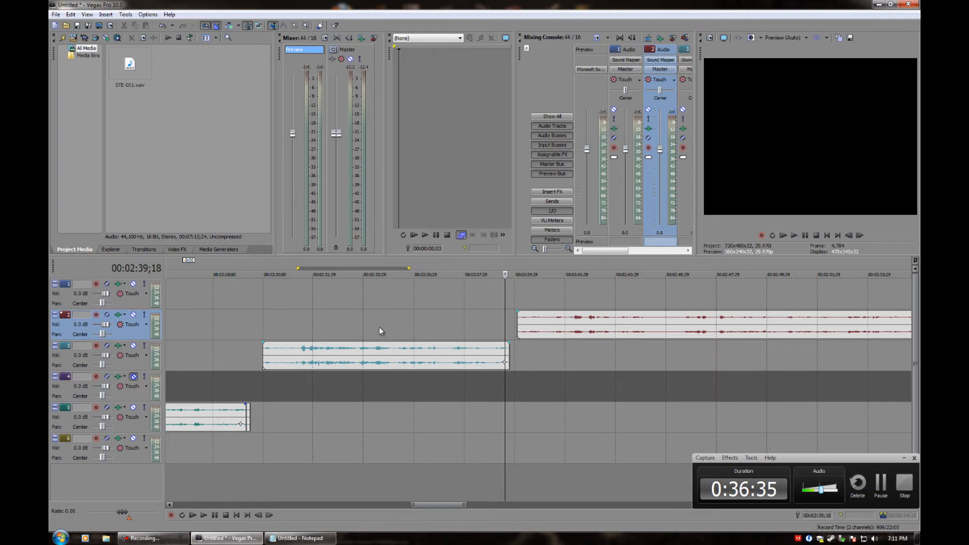
drag(311, 331, 392, 336)
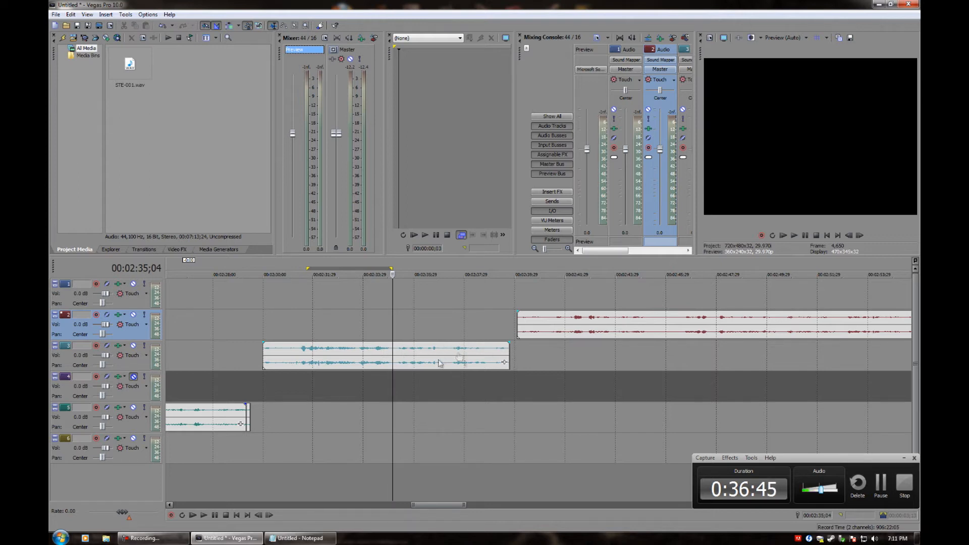
- Listen to the track 2 clip after the track 3 clip, from its start near 00:02:40;18 through its end
scroll(613, 365, down, 8)
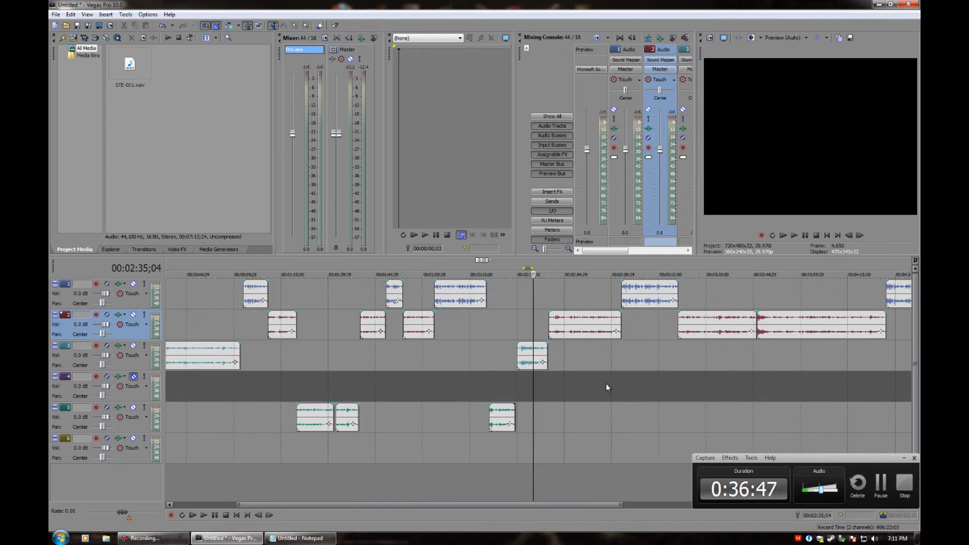
click(550, 315)
key(space)
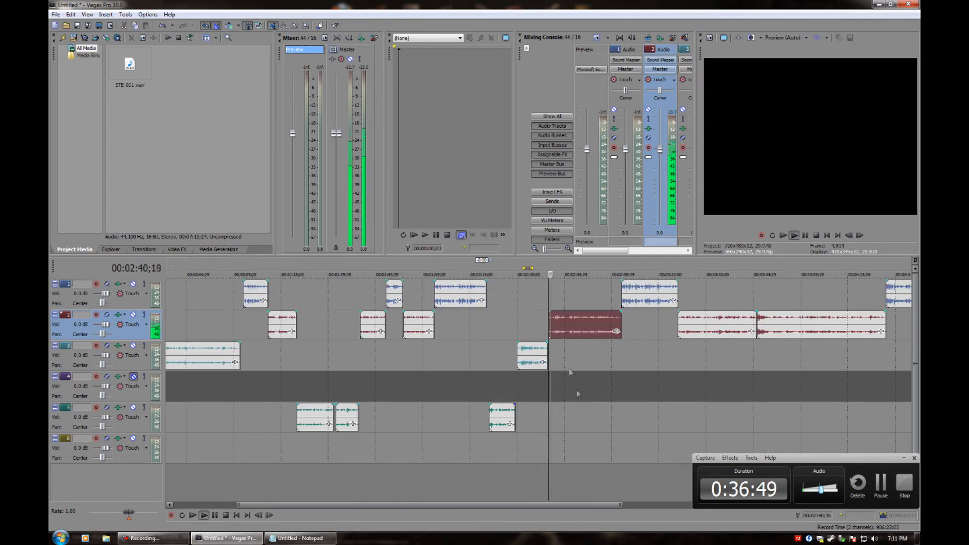
scroll(580, 395, up, 3)
scroll(585, 408, up, 4)
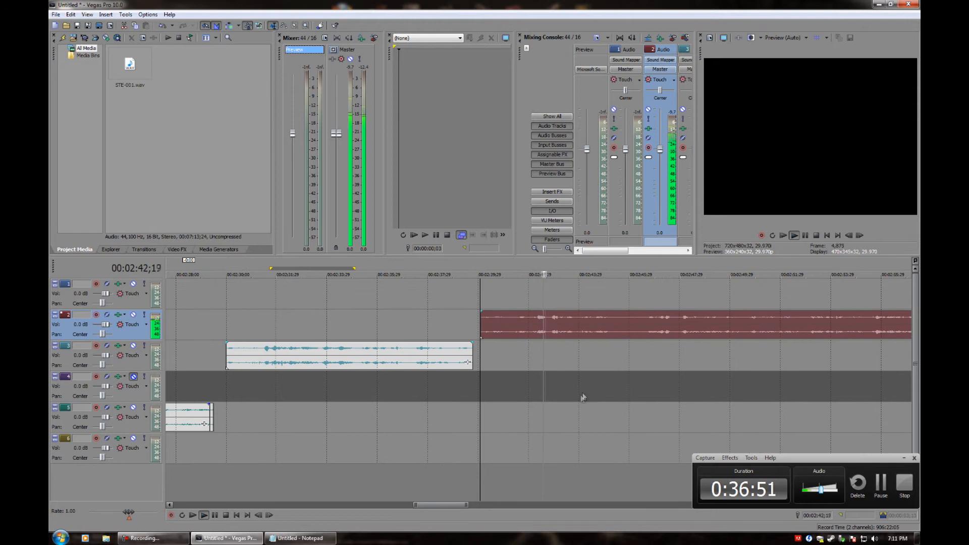
scroll(588, 381, down, 2)
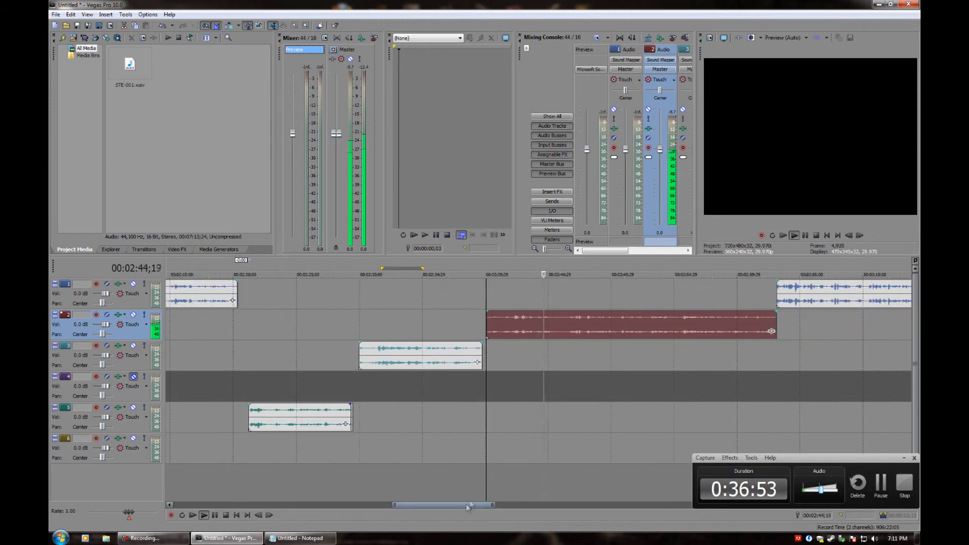
drag(472, 502, 487, 503)
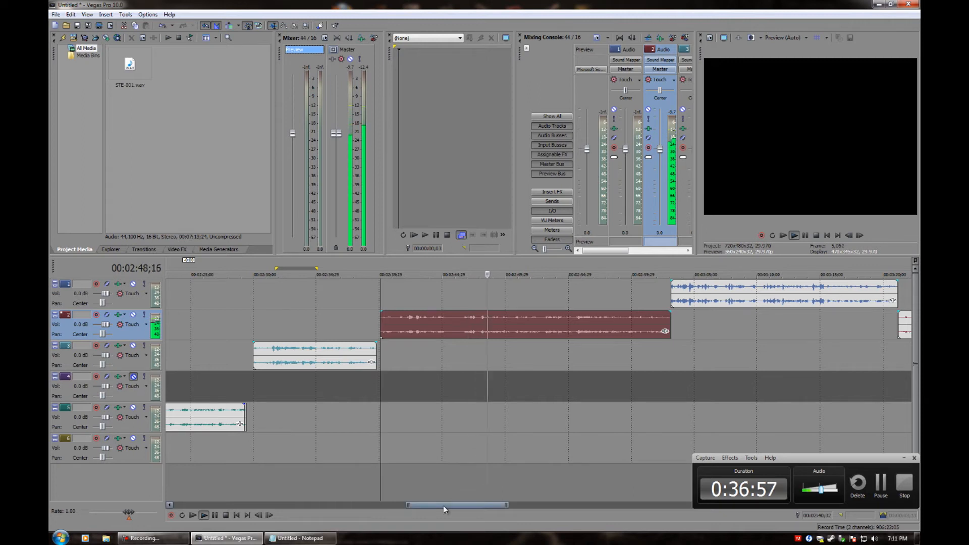
drag(444, 504, 449, 506)
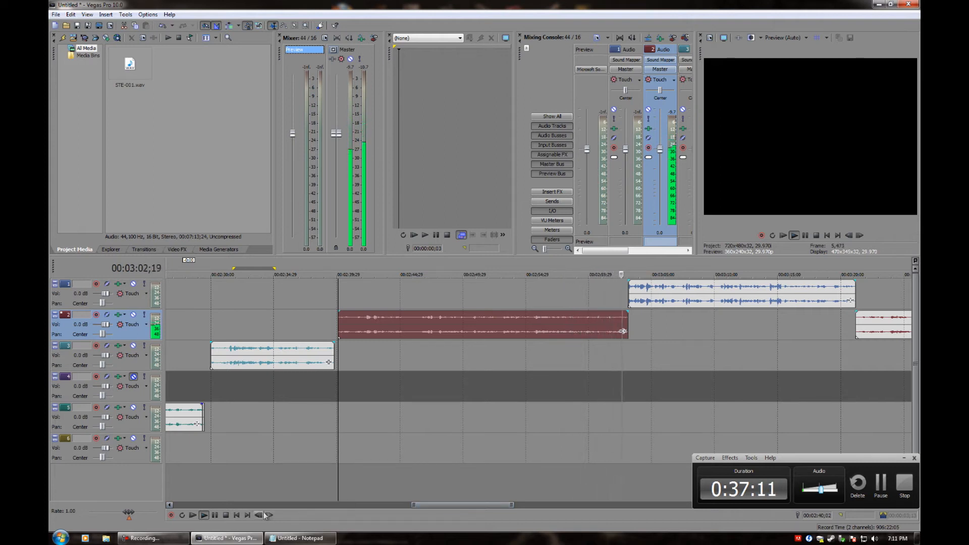
click(215, 515)
- Listen to the following track 2 clip from its start at 00:03:21;06 through its end
scroll(523, 472, down, 2)
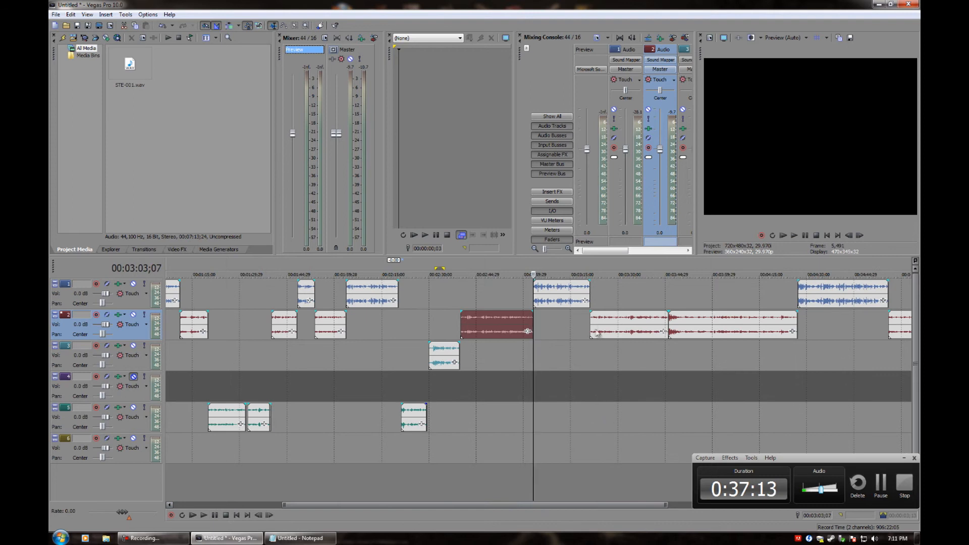
click(483, 326)
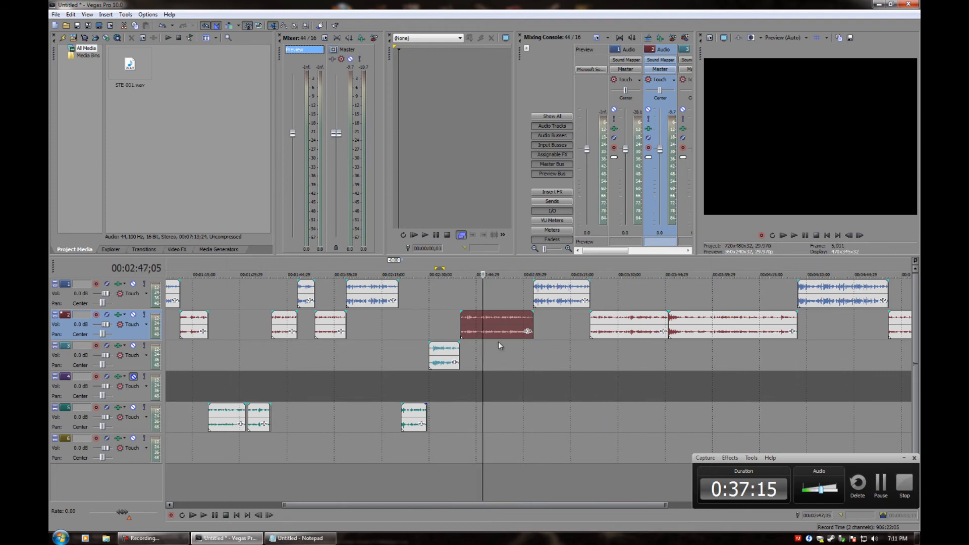
click(592, 323)
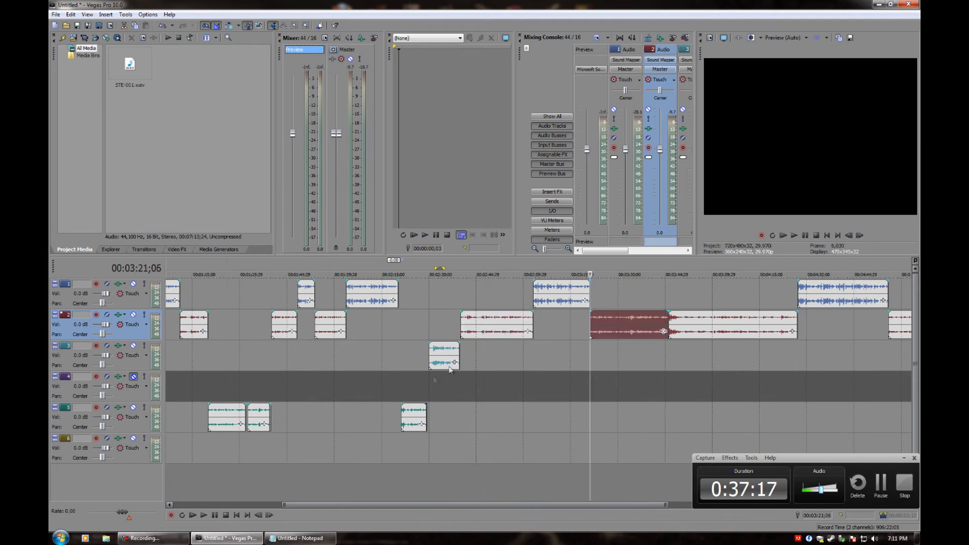
scroll(483, 382, right, 2)
drag(609, 505, 664, 505)
key(space)
scroll(546, 399, up, 2)
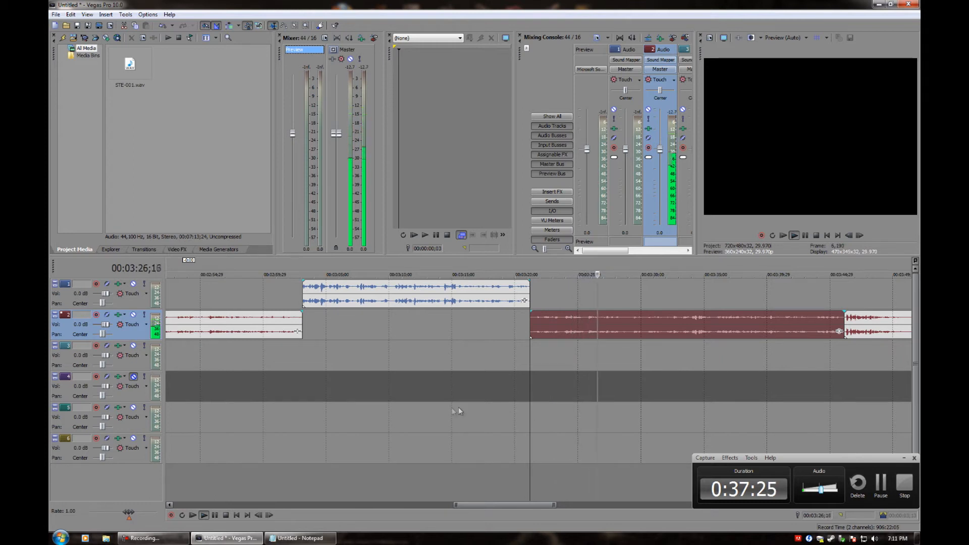
click(216, 515)
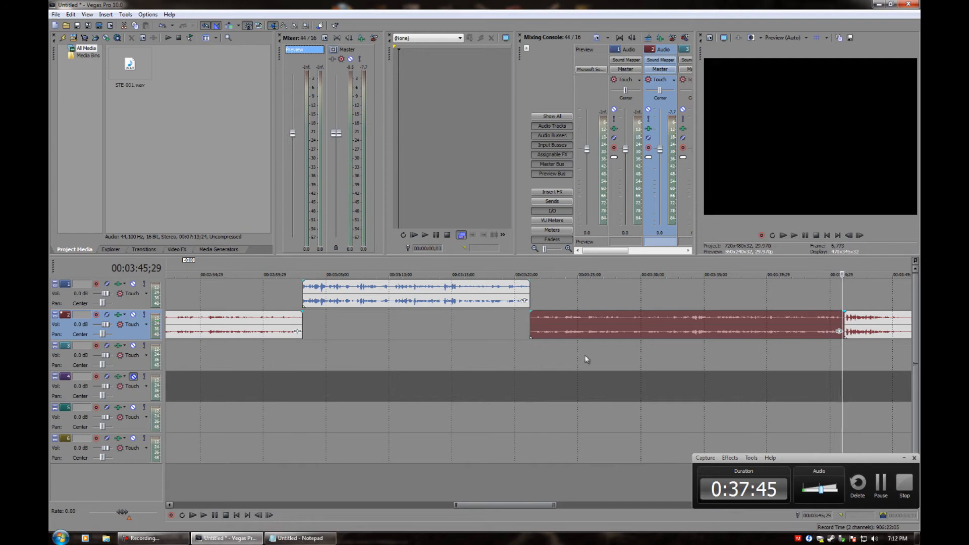
- Listen to the middle of the same track 2 clip around 00:03:33 to locate the split point
click(680, 322)
scroll(656, 353, down, 3)
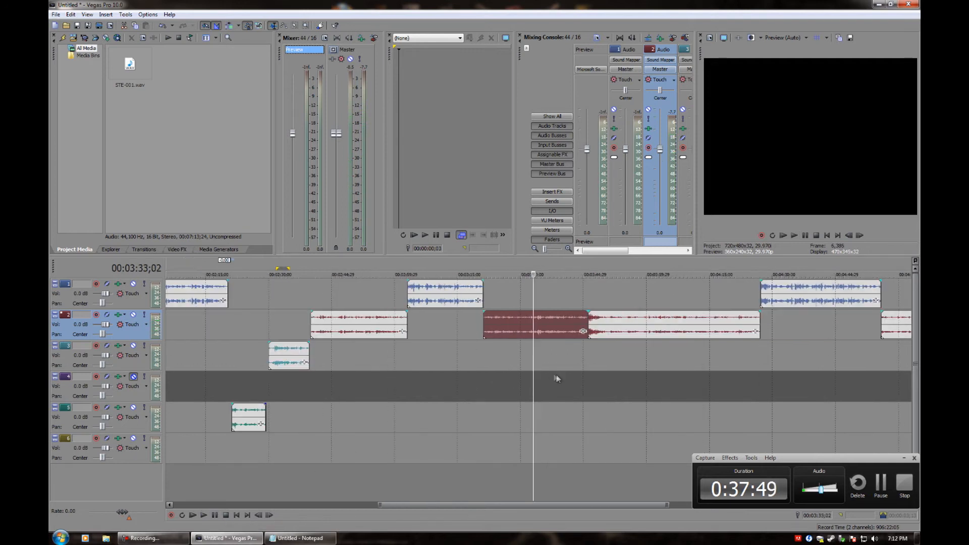
scroll(560, 384, up, 4)
click(558, 329)
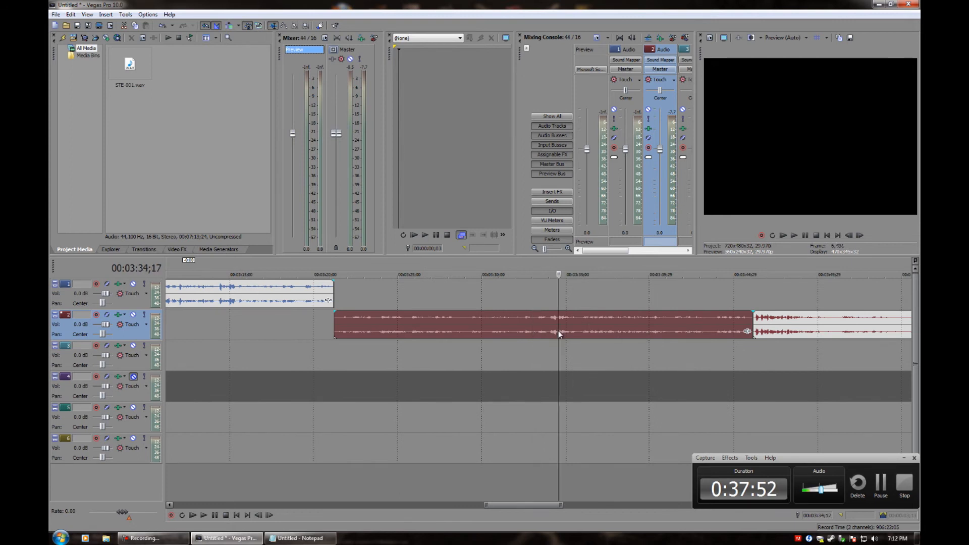
click(526, 323)
key(space)
scroll(530, 362, up, 2)
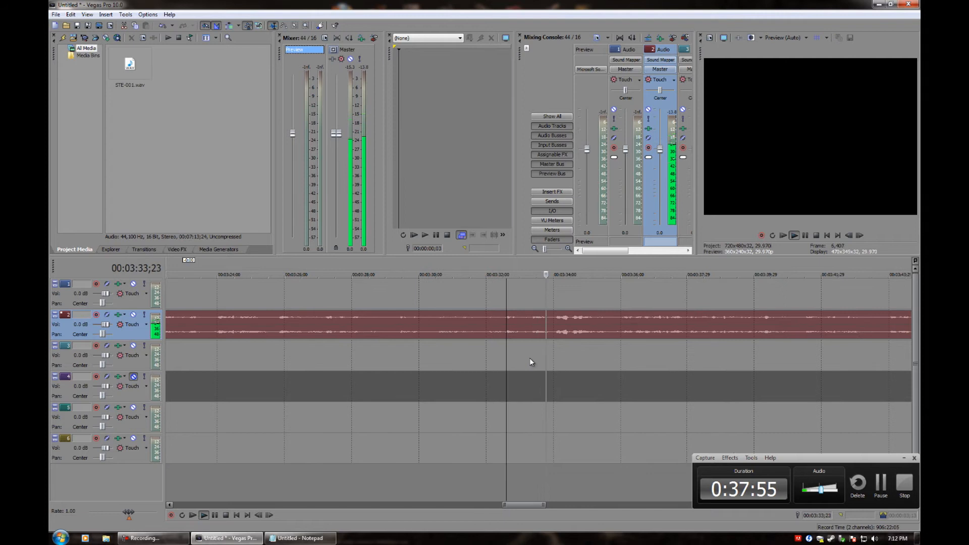
- Split the track 2 clip at 00:03:33;29 and move its second part straight down to track 3
click(552, 331)
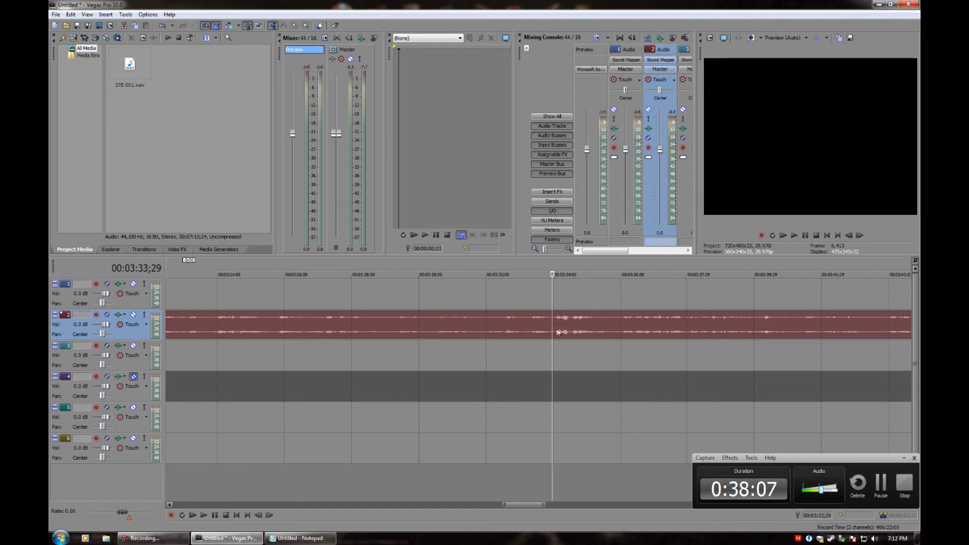
key(s)
drag(585, 322, 576, 355)
scroll(574, 358, down, 3)
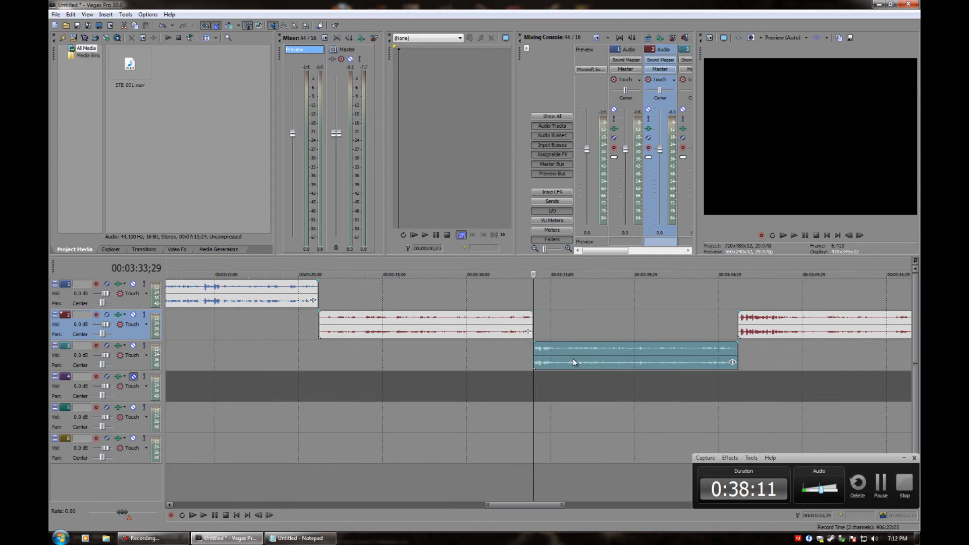
- Listen through the split-off track 3 part and move it straight down to track 6
drag(518, 506, 533, 507)
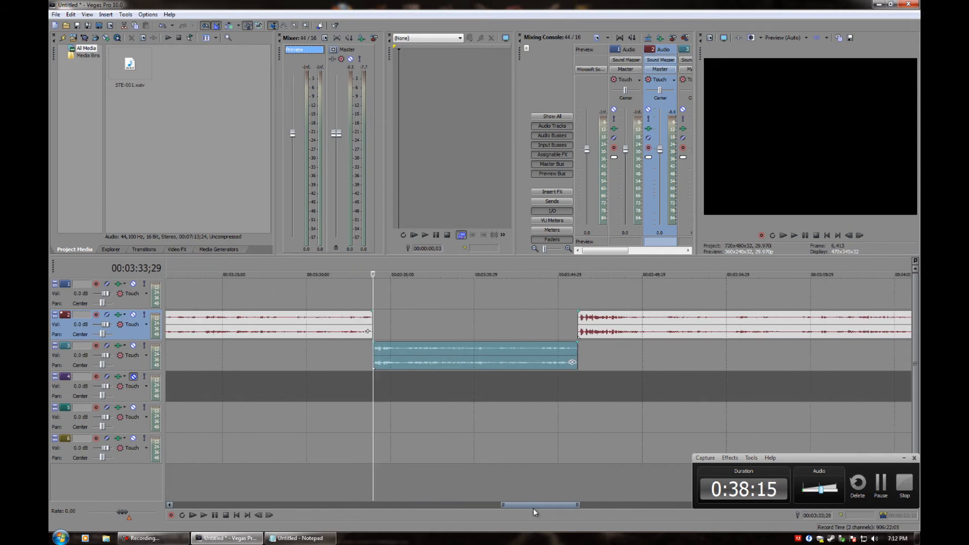
key(space)
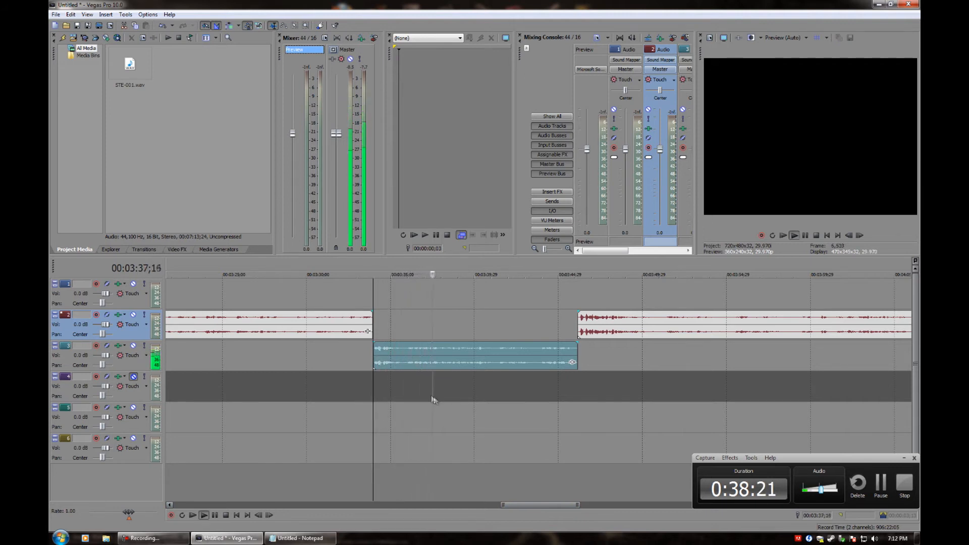
click(214, 515)
drag(433, 363, 435, 449)
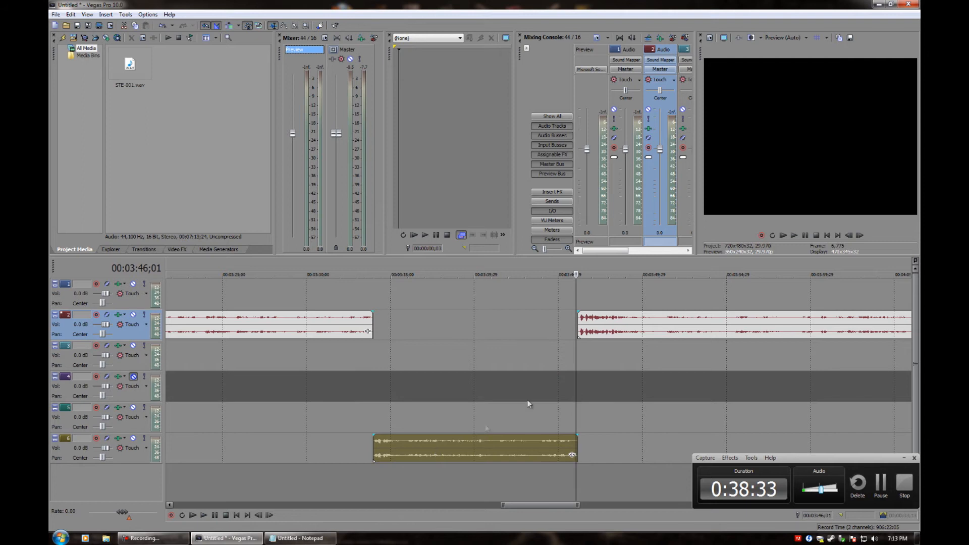
- Listen briefly to the track 2 clip starting at 00:03:46;04, from its start and again from its middle
click(579, 317)
scroll(530, 411, down, 3)
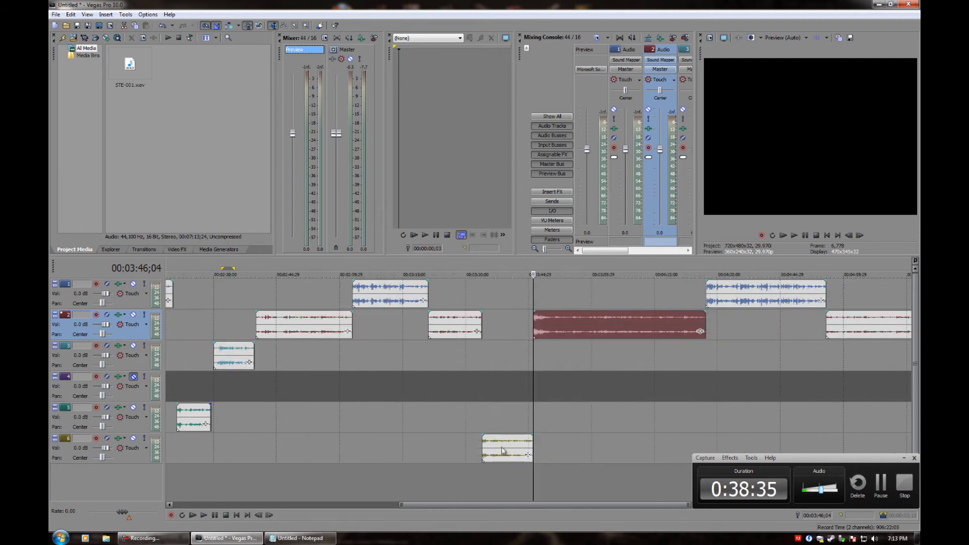
drag(517, 503, 577, 495)
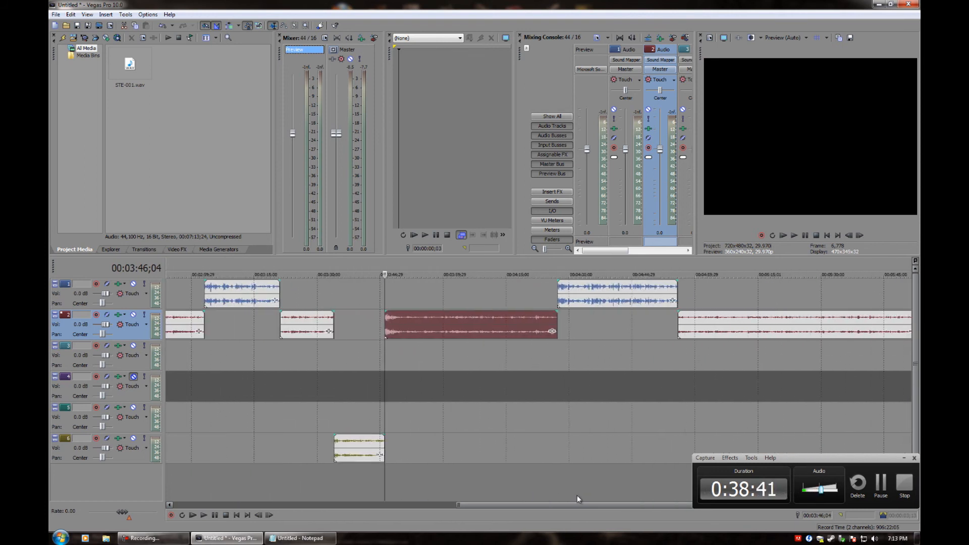
key(space)
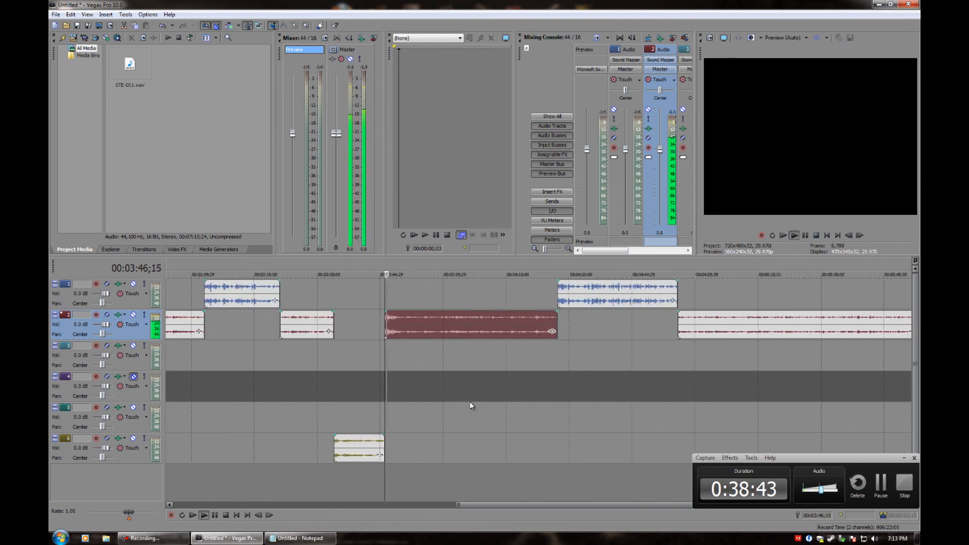
key(space)
click(451, 327)
key(space)
key(space)
- Split the track 2 clip at 00:03:50;27 and move its short, louder first part straight up to track 1
click(390, 328)
scroll(405, 343, up, 4)
click(578, 331)
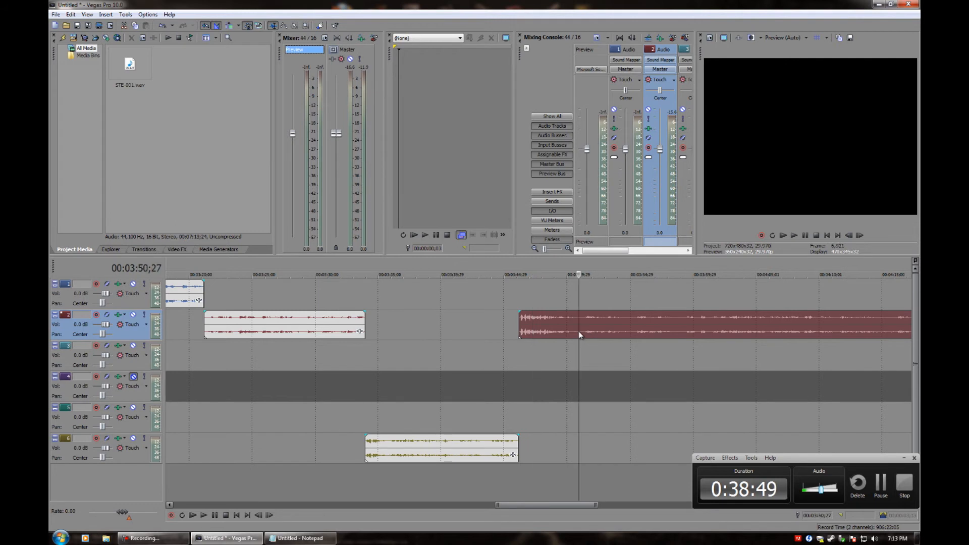
key(space)
key(space)
key(s)
drag(560, 331, 561, 305)
- Listen to the remaining track 2 clip from 00:03:50;27 through its end
click(580, 317)
key(space)
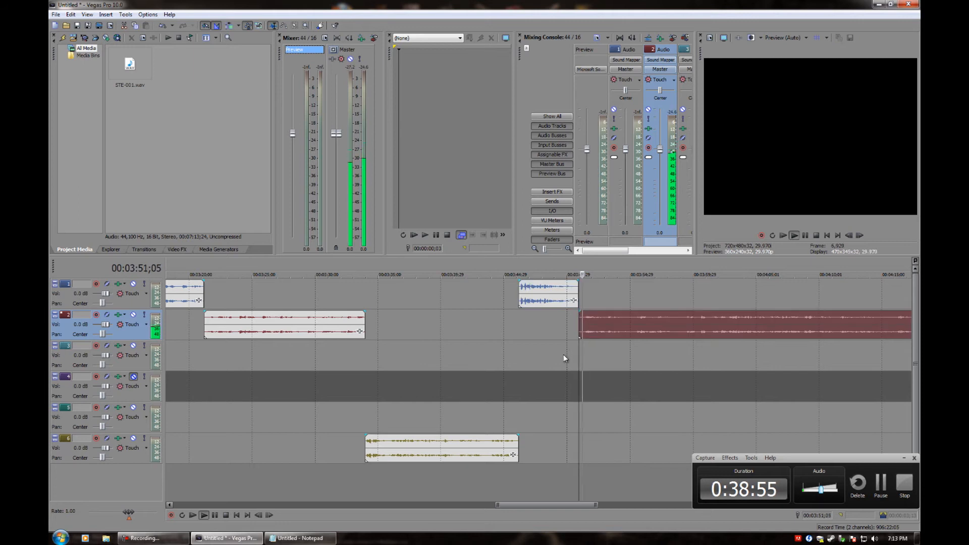
scroll(565, 357, down, 2)
drag(567, 504, 630, 505)
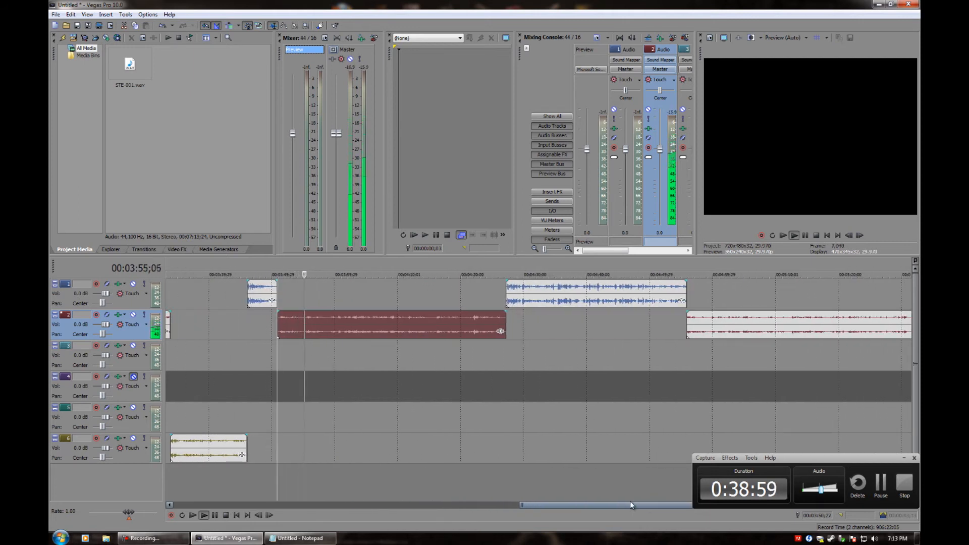
click(215, 515)
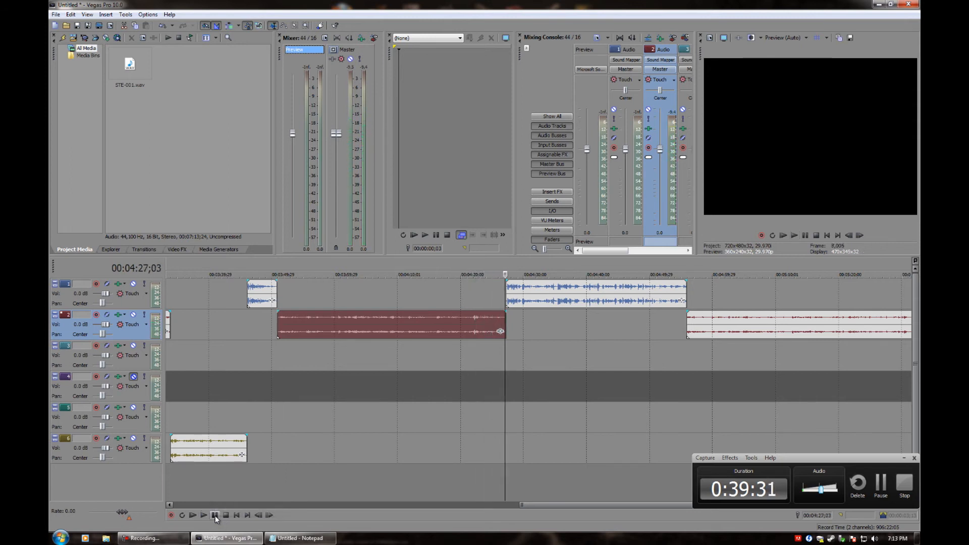
- Replay the remaining track 2 clip from its start at 00:03:50;27 up to about 00:04:03;27
click(325, 323)
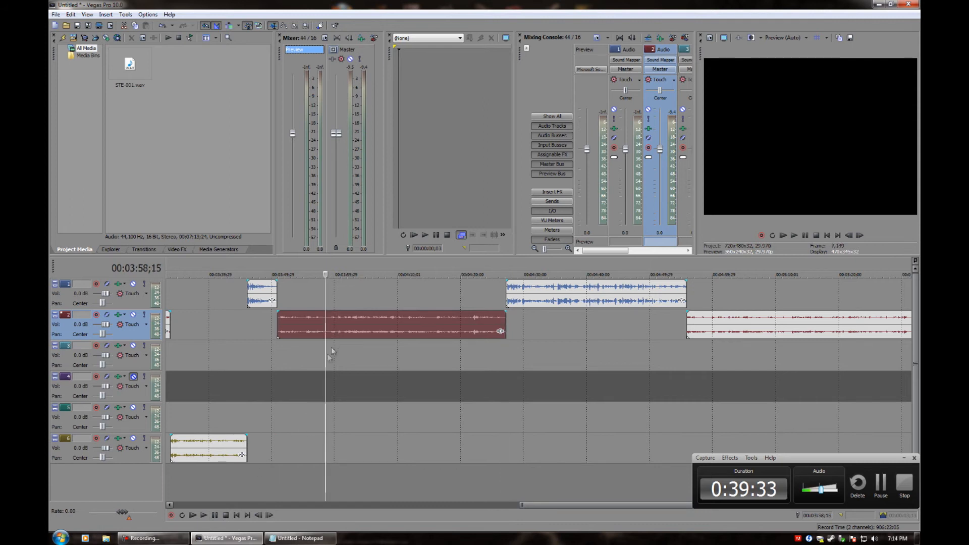
click(213, 516)
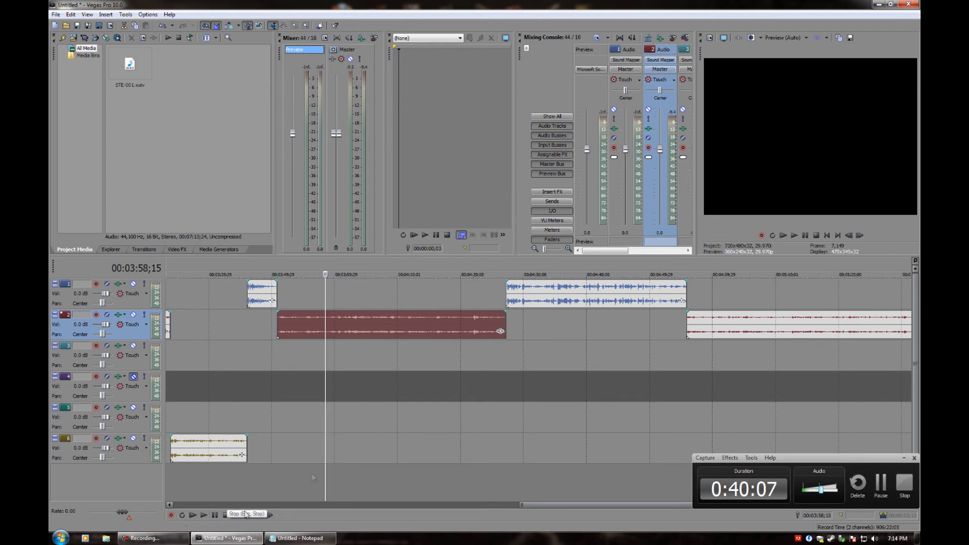
click(300, 322)
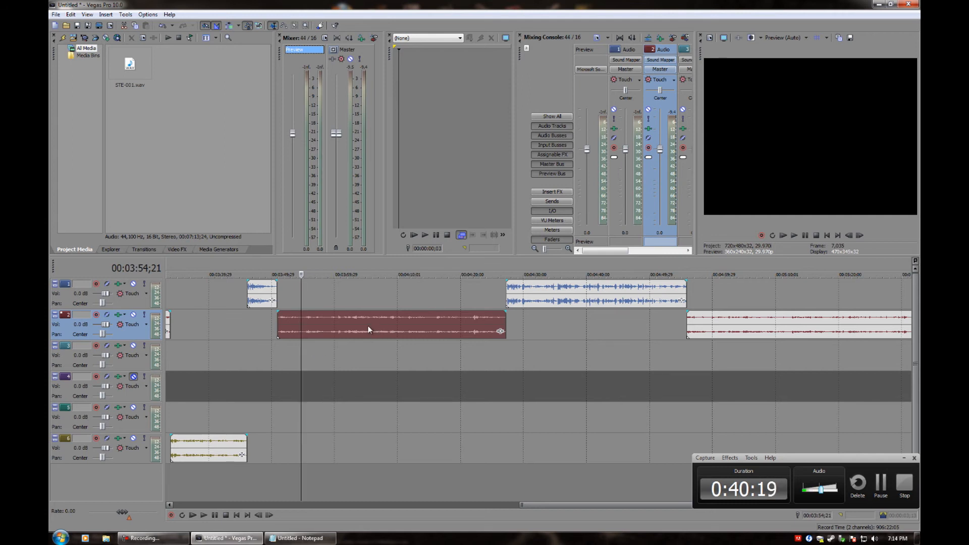
click(279, 321)
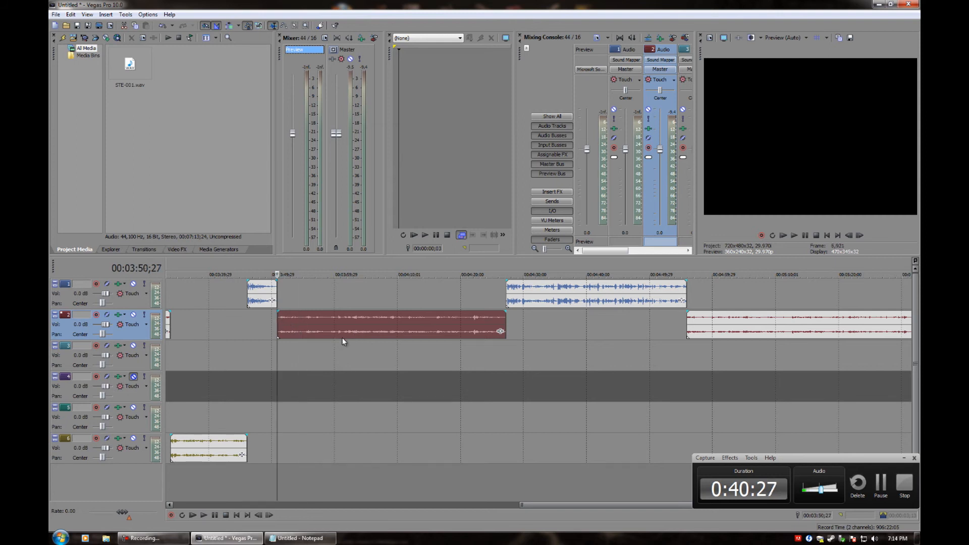
key(space)
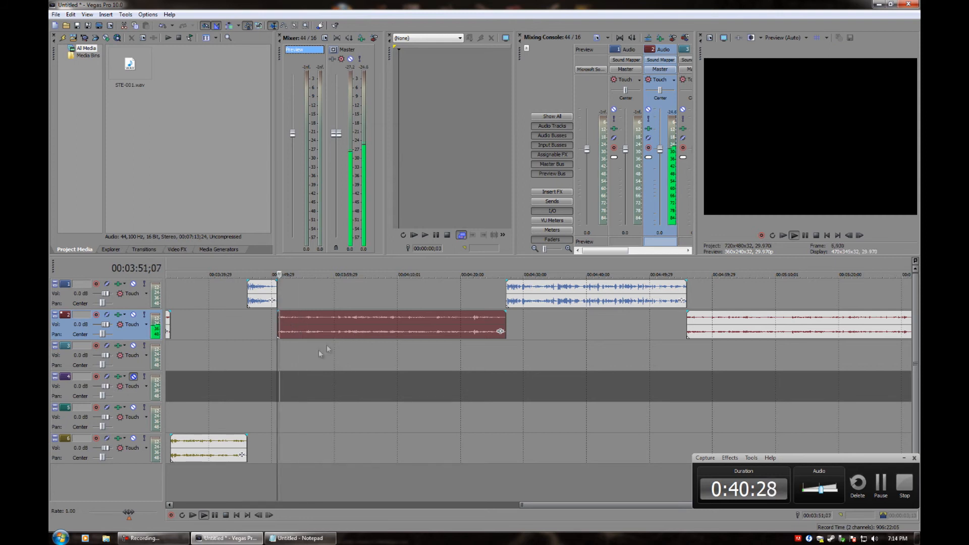
click(216, 515)
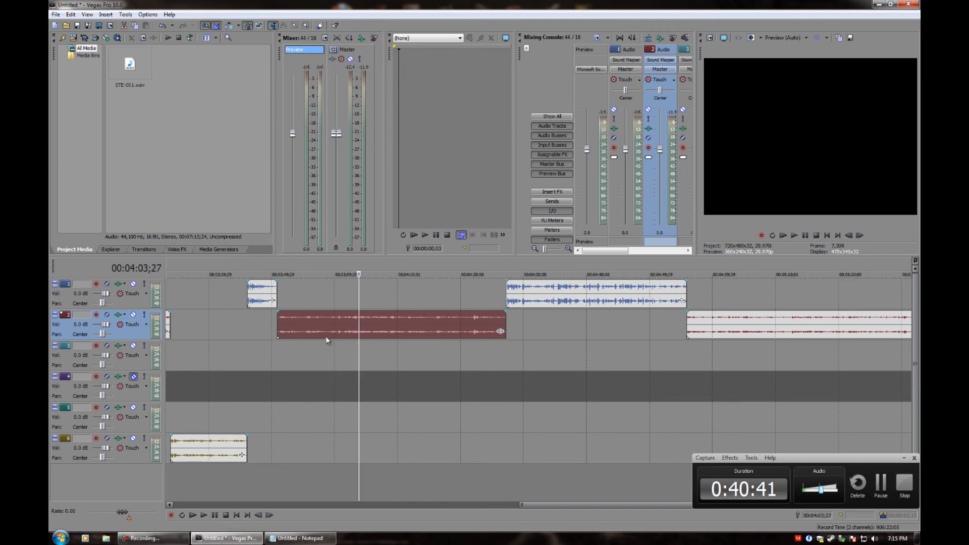
- Replay the track 2 clip from 00:03:54;27 up to about 00:04:00;13
click(302, 323)
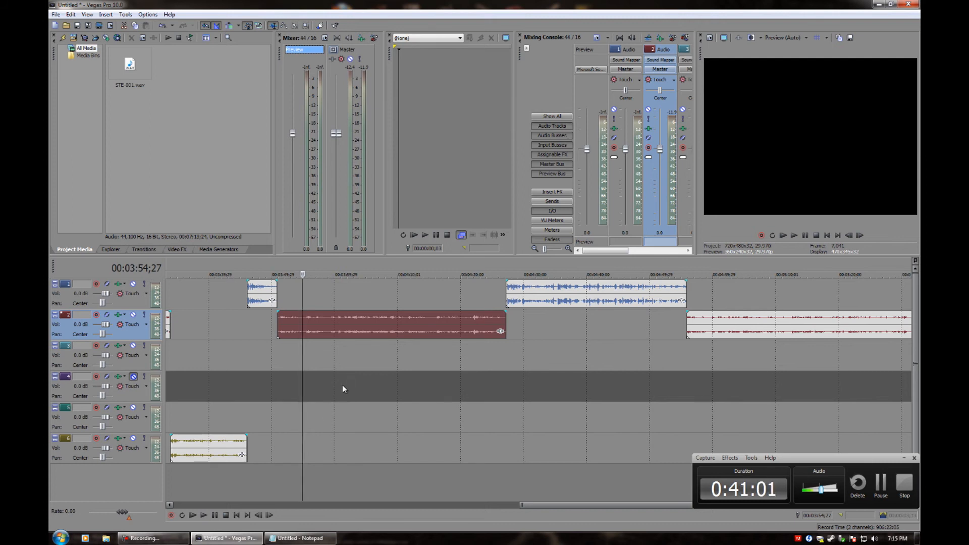
scroll(342, 384, up, 2)
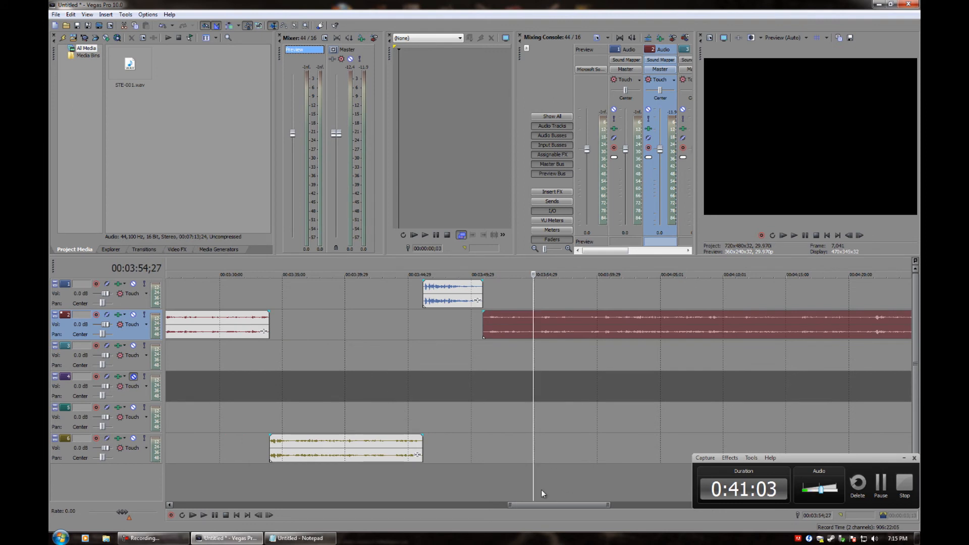
drag(543, 504, 551, 504)
key(space)
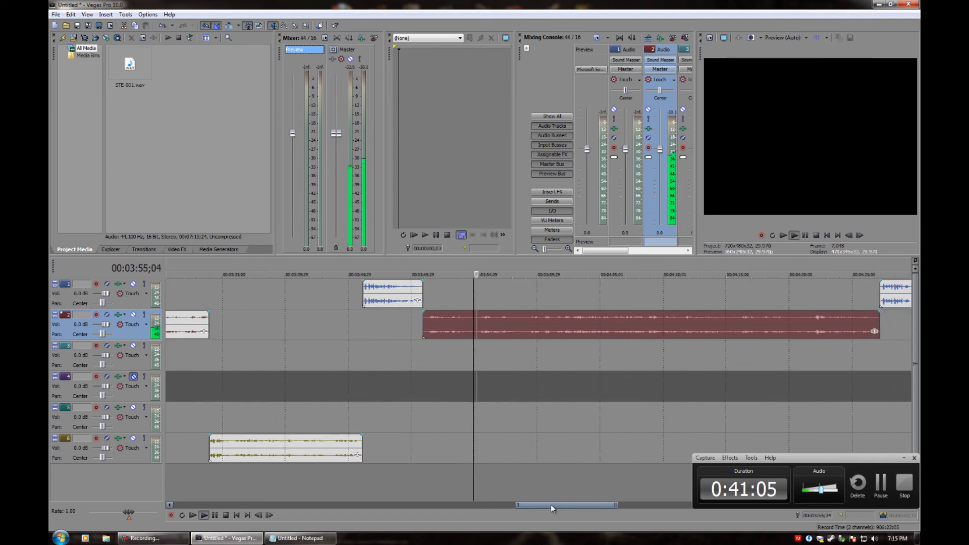
click(216, 516)
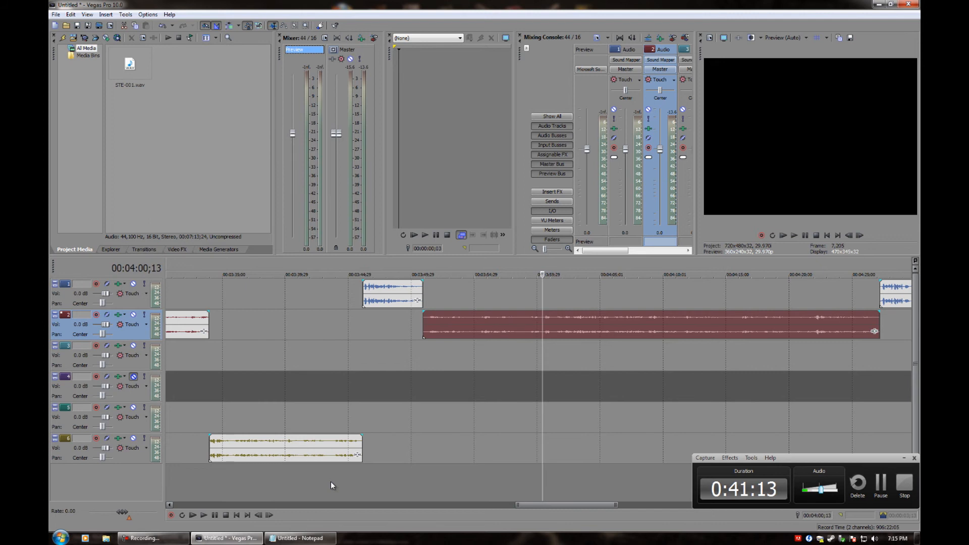
scroll(459, 427, down, 2)
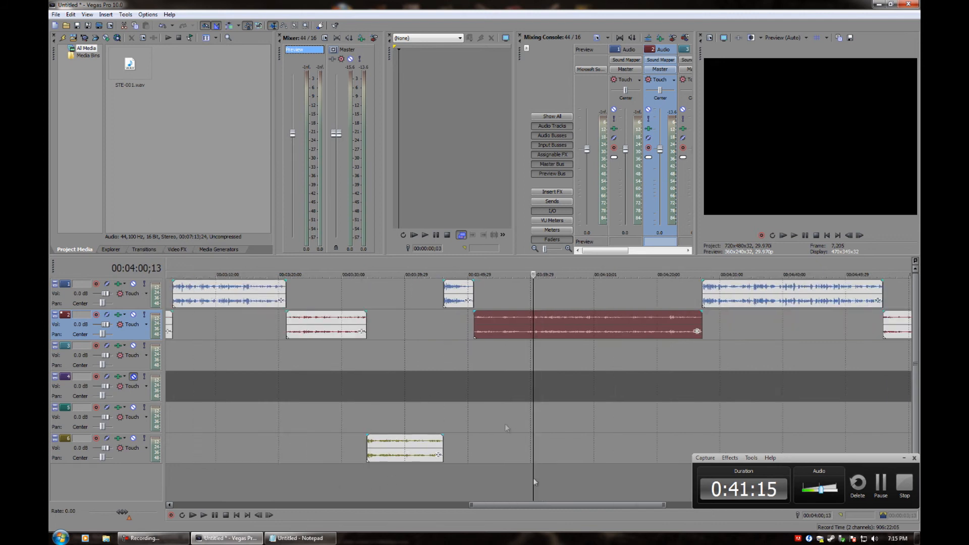
- Listen to the long track 2 clip that starts at 00:04:55;27, up to about 00:05:11
drag(556, 504, 655, 502)
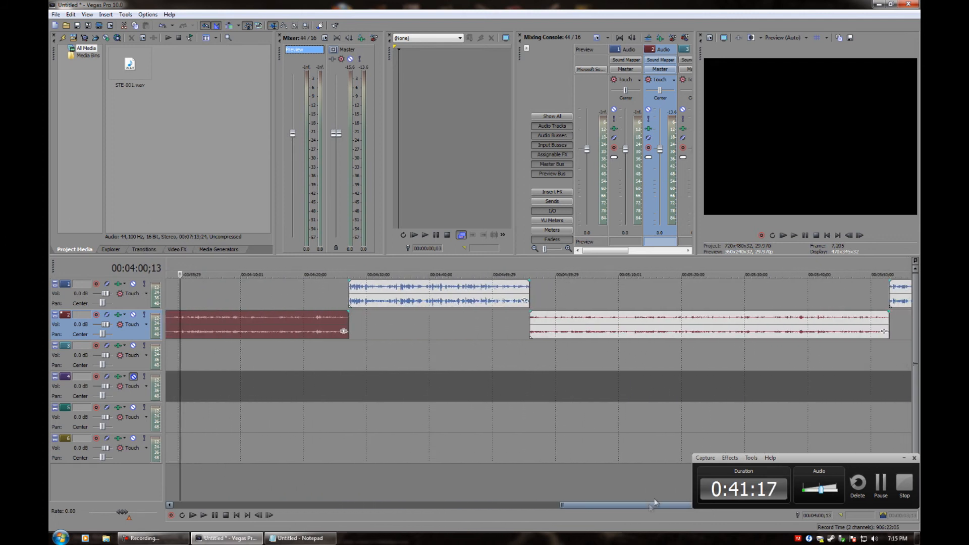
click(529, 337)
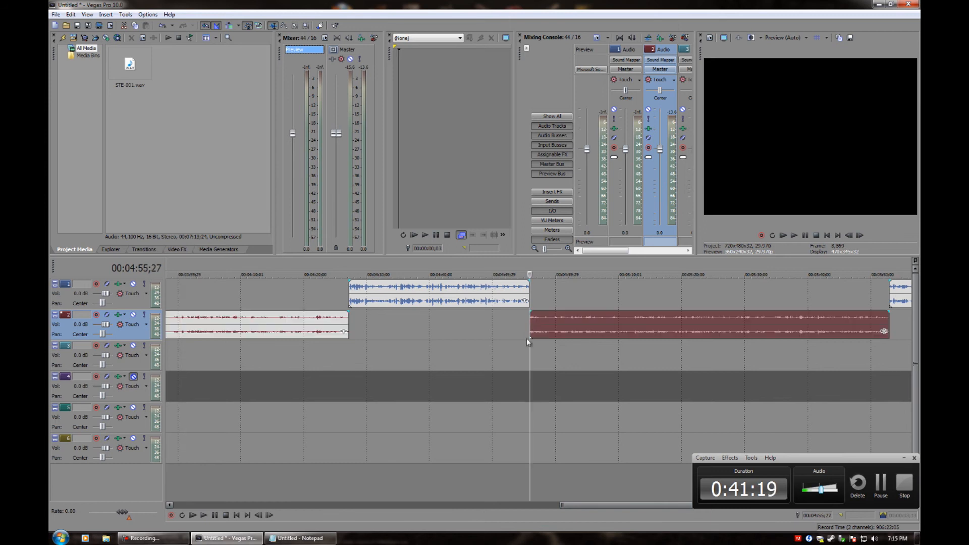
scroll(490, 428, down, 3)
drag(556, 506, 611, 507)
key(space)
scroll(563, 437, up, 3)
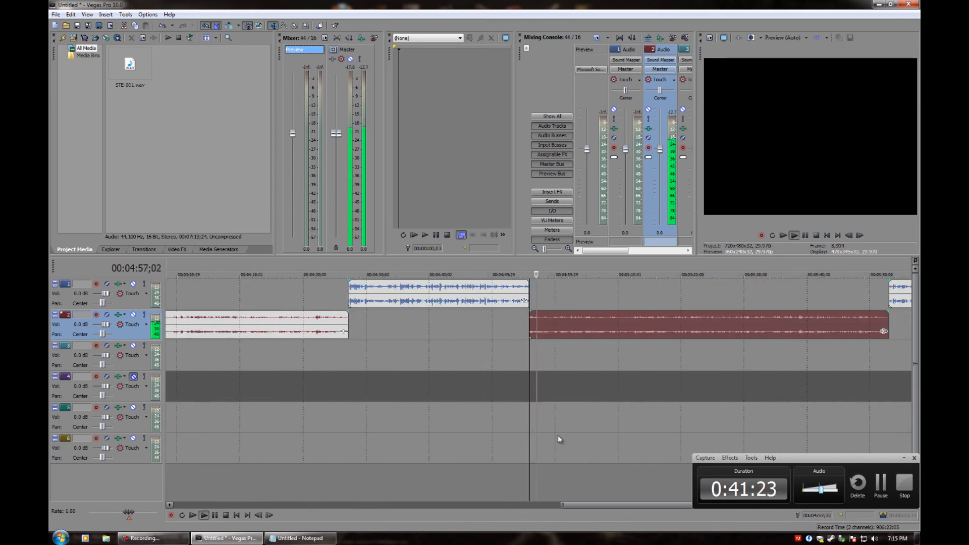
drag(579, 506, 626, 507)
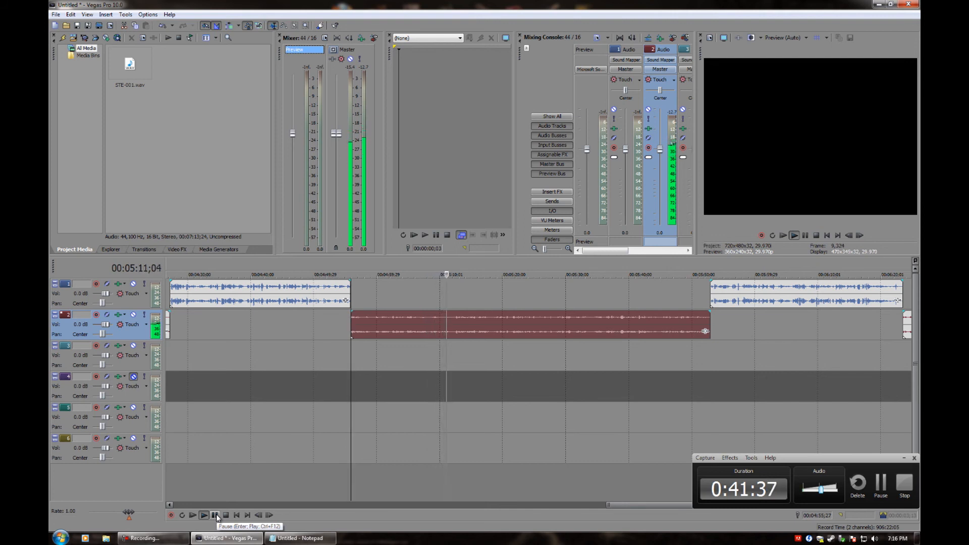
- Split the track 2 clip at 00:05:12;02, listen to the second part, and move the first part straight down to track 3
click(453, 324)
key(s)
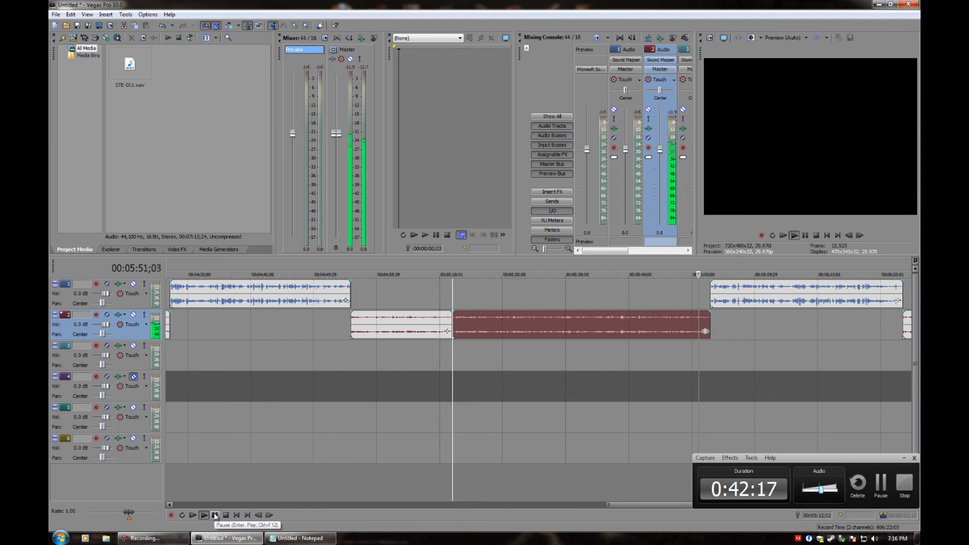
click(215, 515)
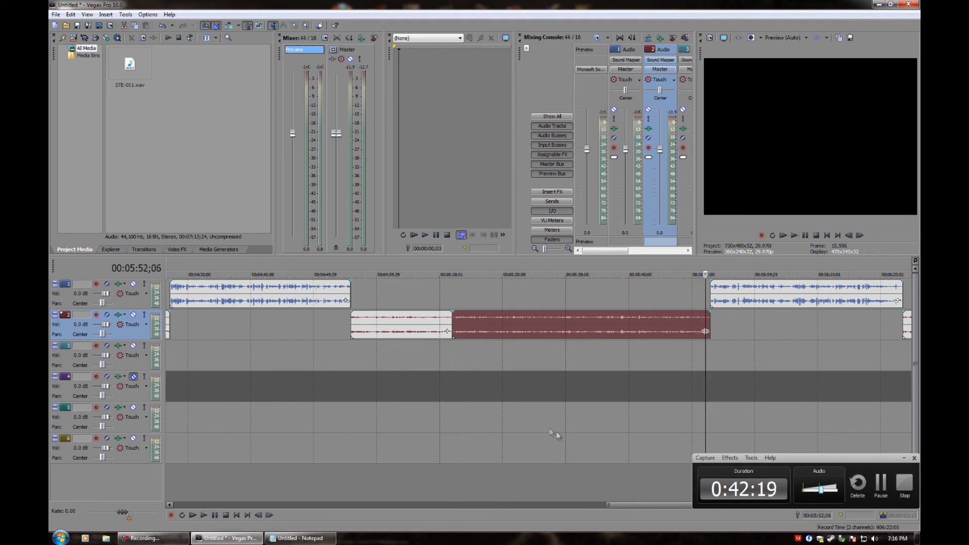
click(407, 329)
drag(399, 366, 404, 360)
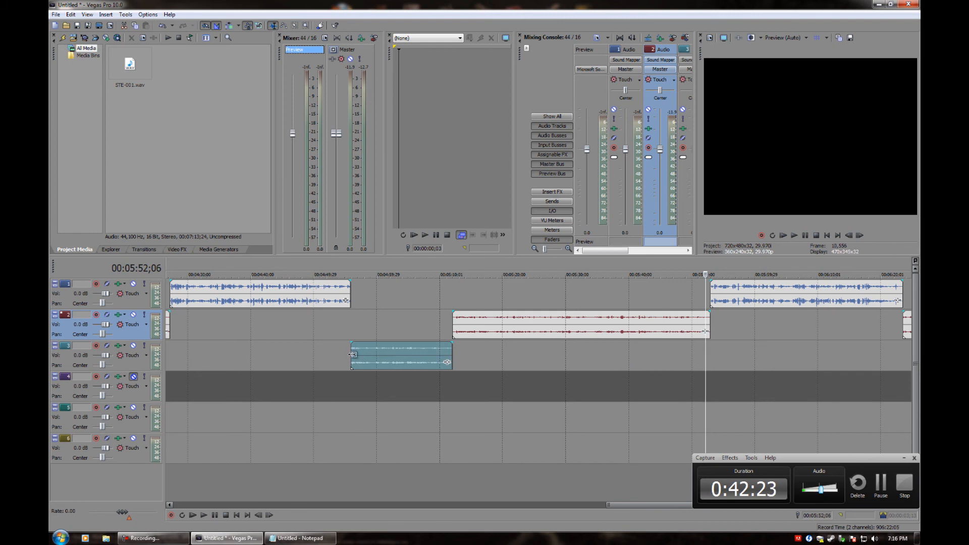
- Listen to the moved track 3 clip from its start at 00:04:55;27 nearly through to its end
click(352, 354)
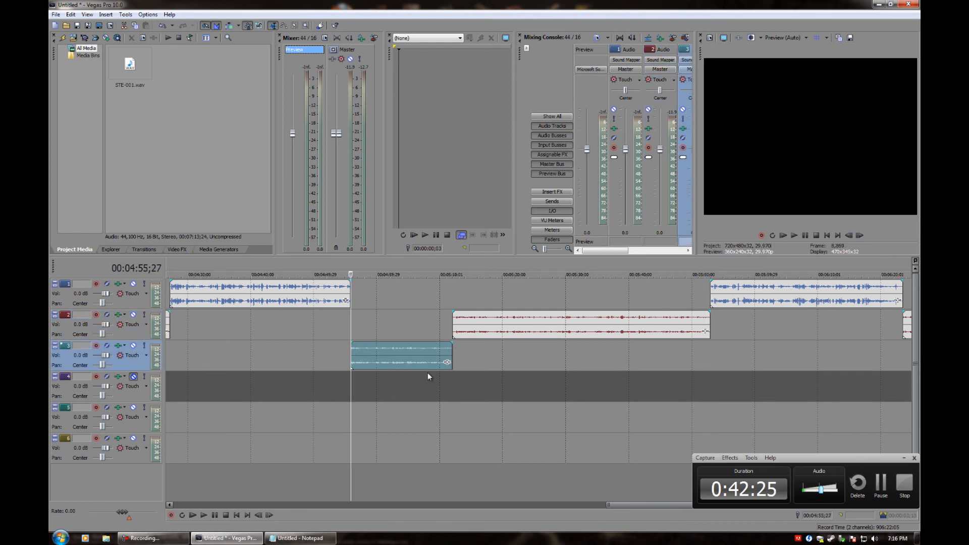
key(space)
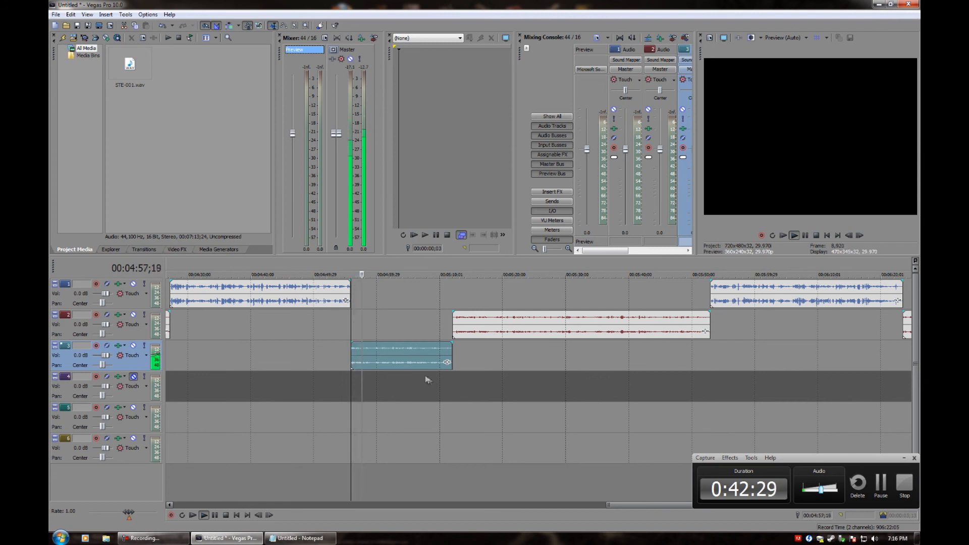
click(214, 515)
click(384, 352)
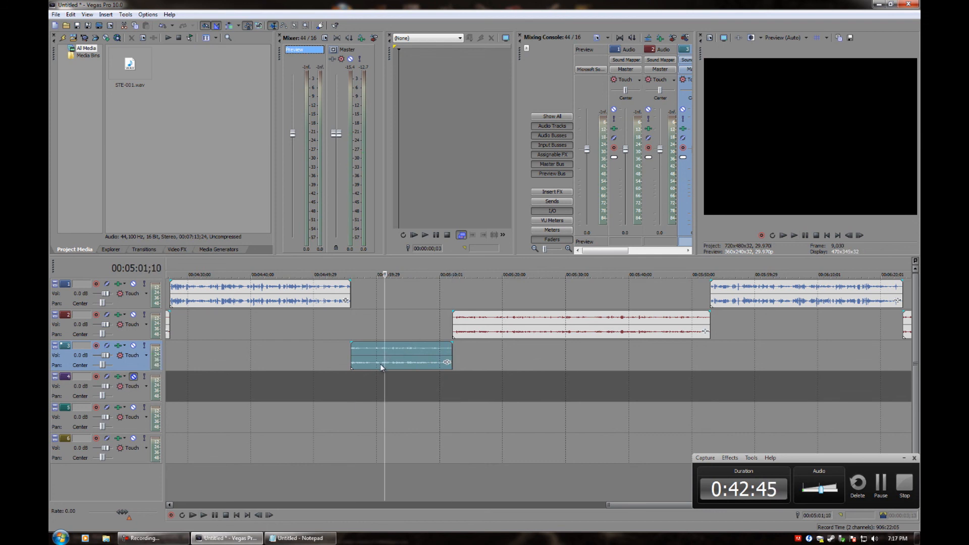
scroll(399, 346, up, 3)
click(447, 377)
click(203, 514)
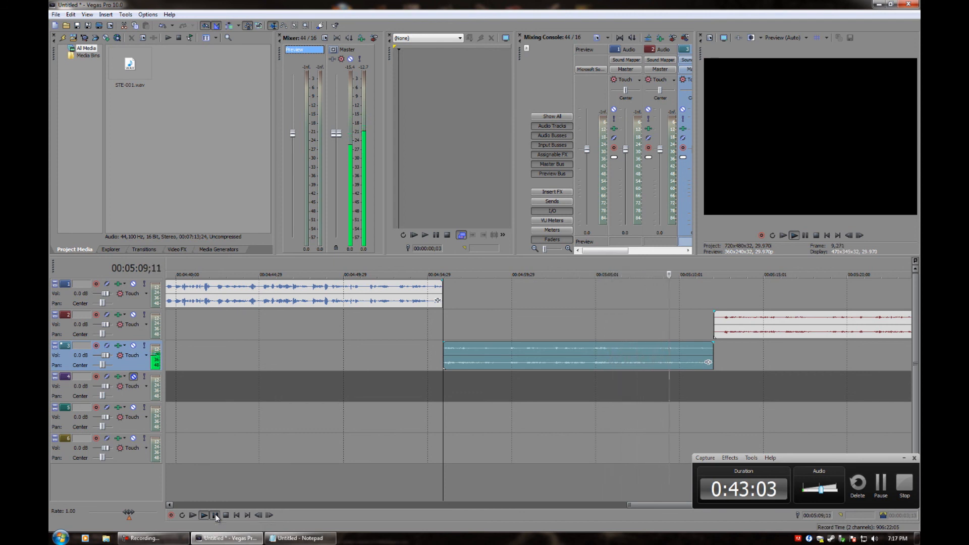
click(215, 515)
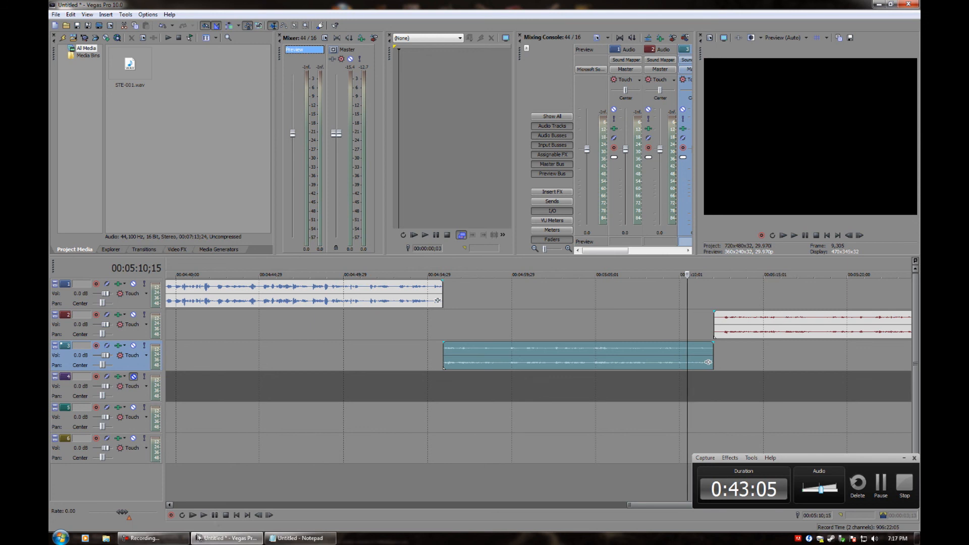
click(216, 515)
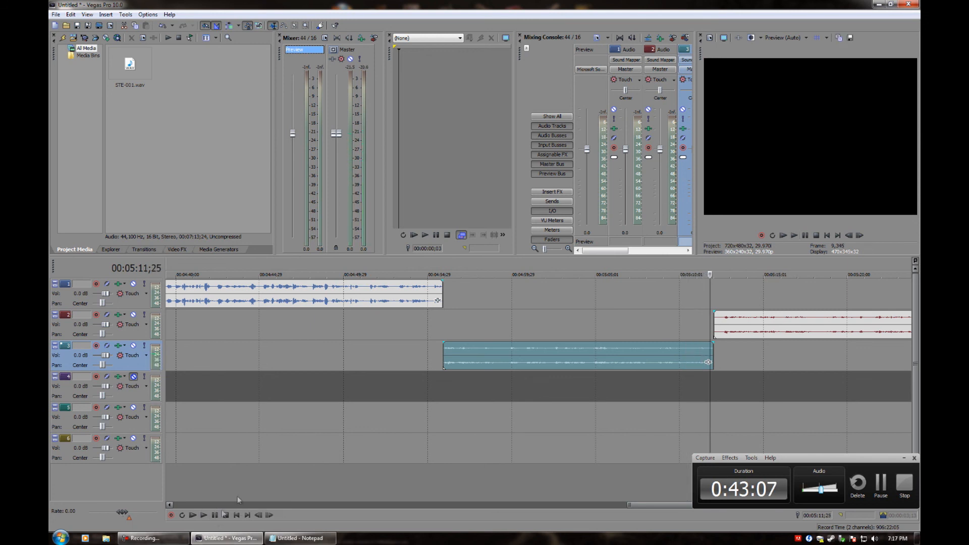
- Replay the end of the track 3 clip, split it at about 00:05:10;09, and delete the short tail
click(685, 348)
scroll(505, 399, up, 3)
key(space)
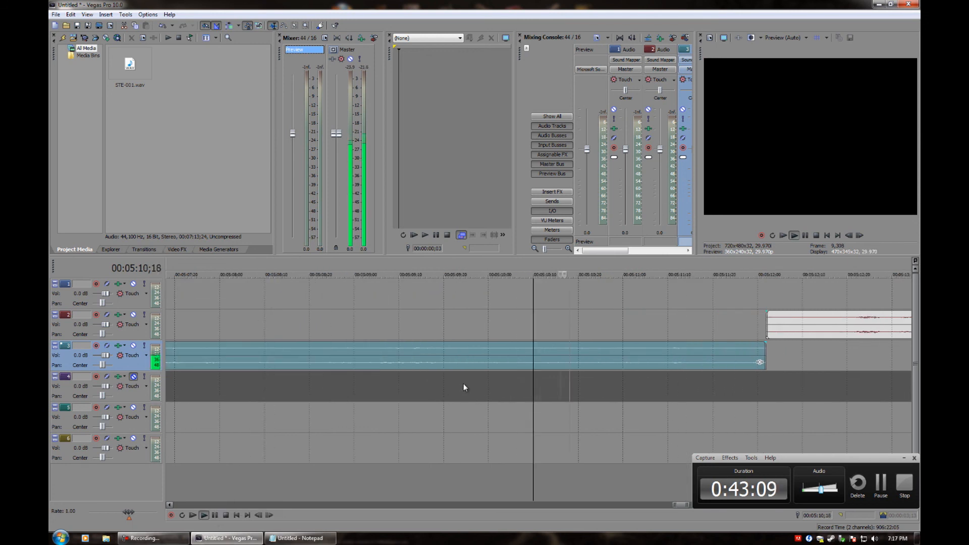
click(356, 365)
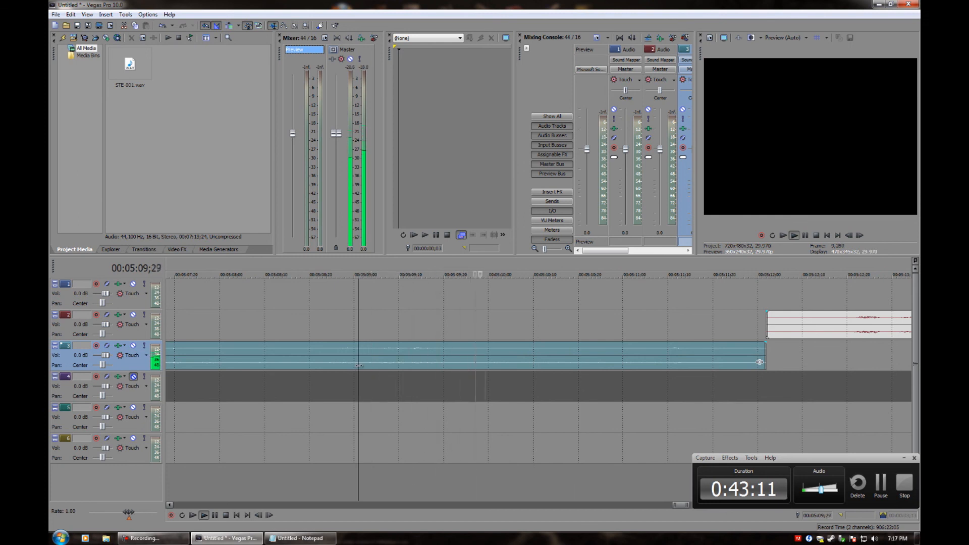
key(space)
click(529, 353)
key(s)
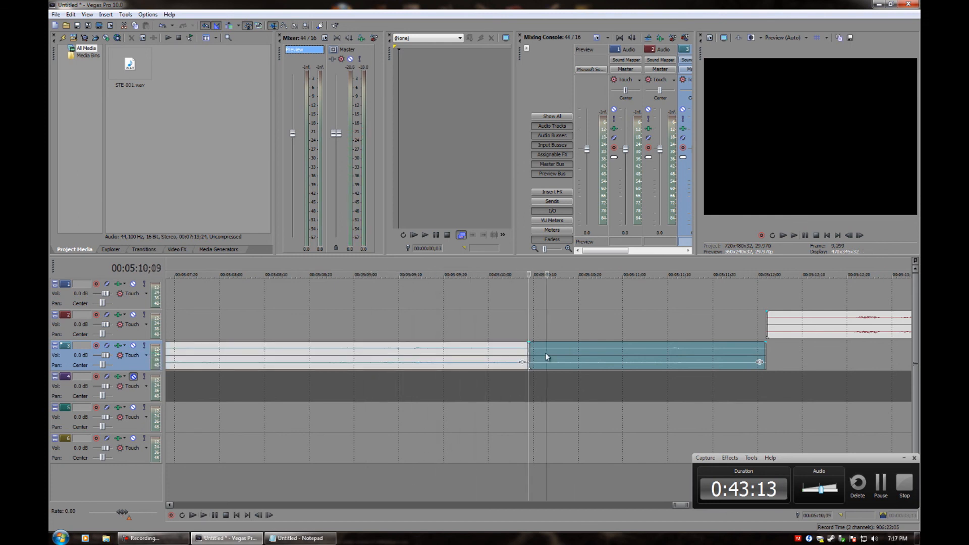
key(Delete)
- Add a fade-out to the end of the trimmed track 3 clip and shorten it between playbacks
drag(528, 343, 486, 343)
click(368, 348)
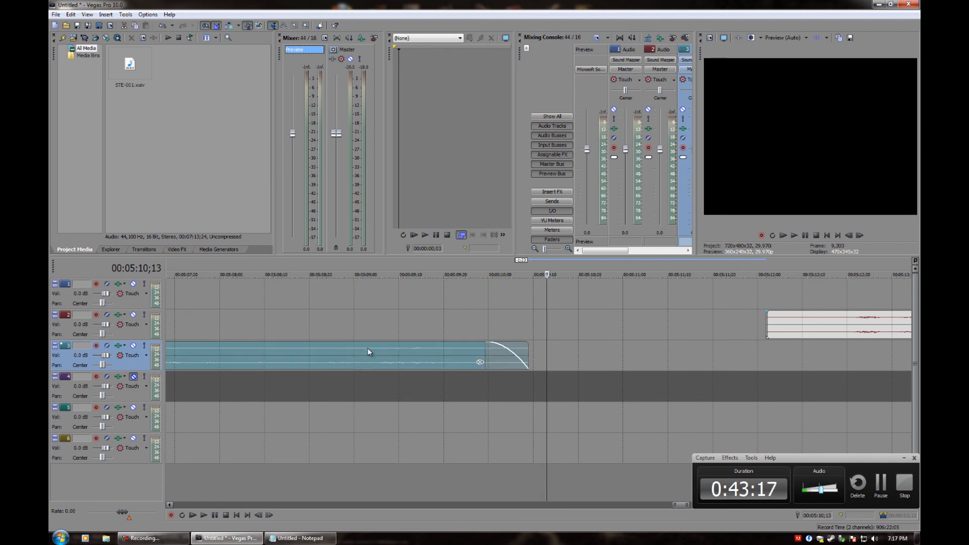
click(216, 514)
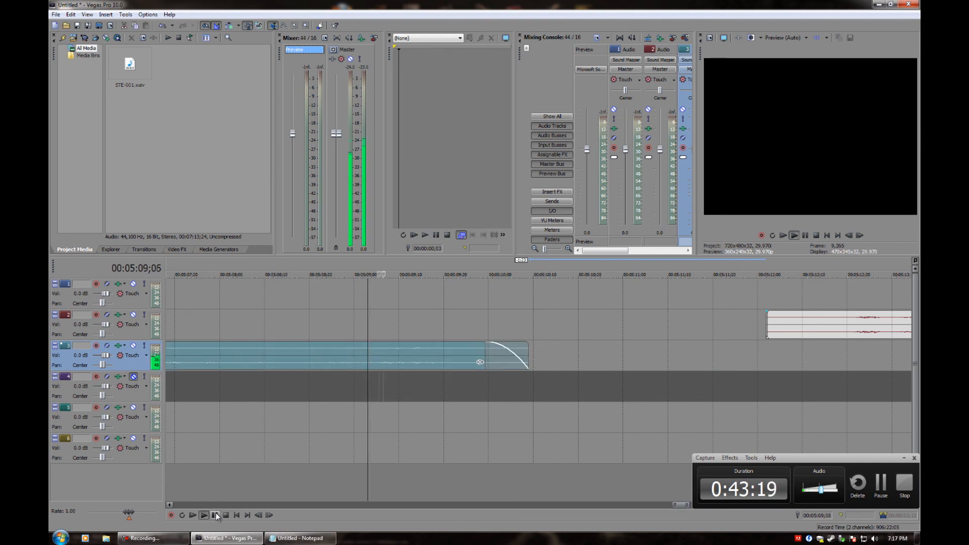
key(space)
drag(489, 350, 497, 362)
key(space)
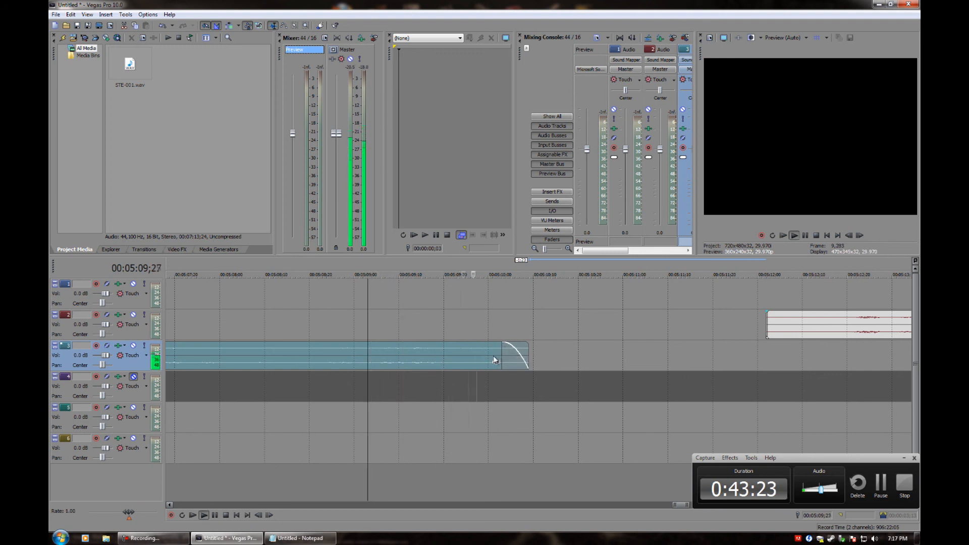
key(space)
drag(495, 360, 503, 361)
key(space)
key(space)
- Replay the ending of the trimmed track 3 clip from 00:05:07;03
scroll(429, 389, down, 6)
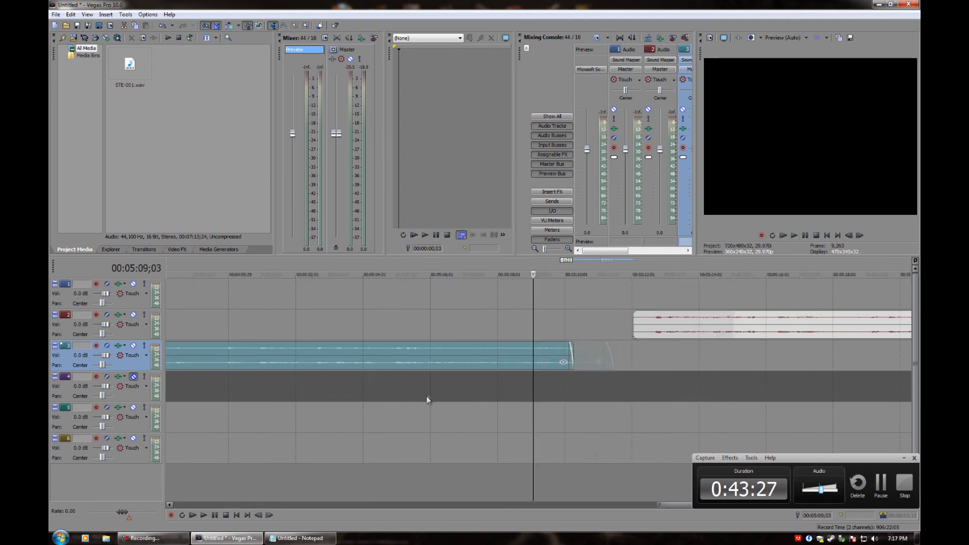
double_click(455, 359)
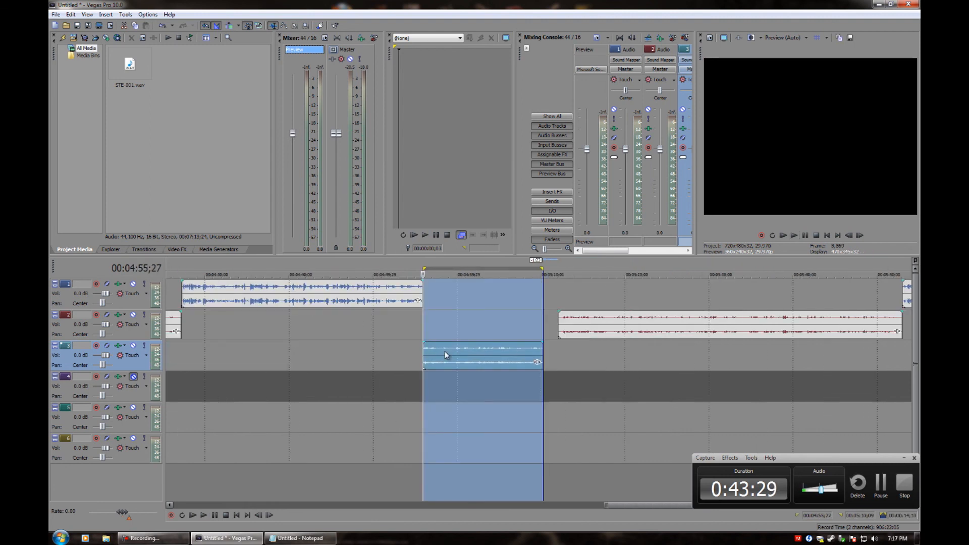
click(516, 347)
key(space)
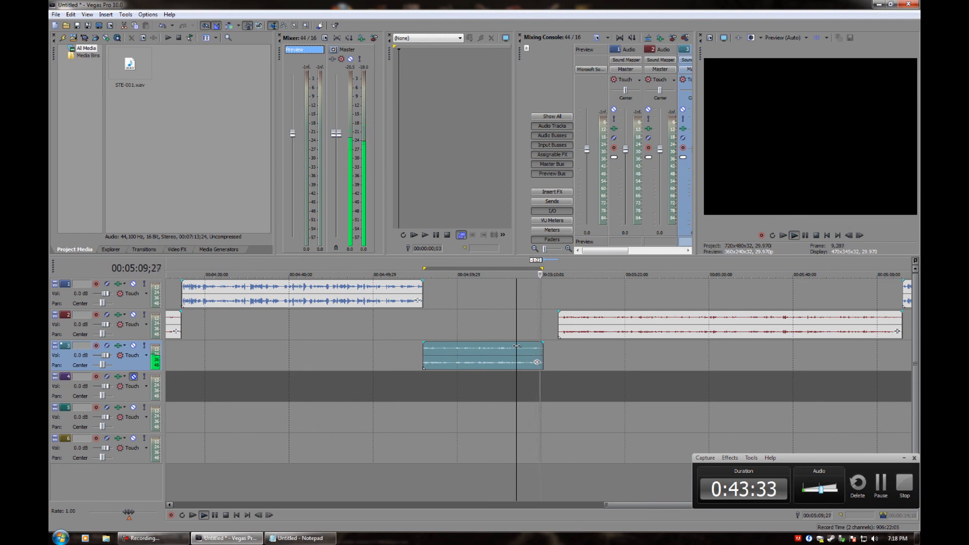
key(space)
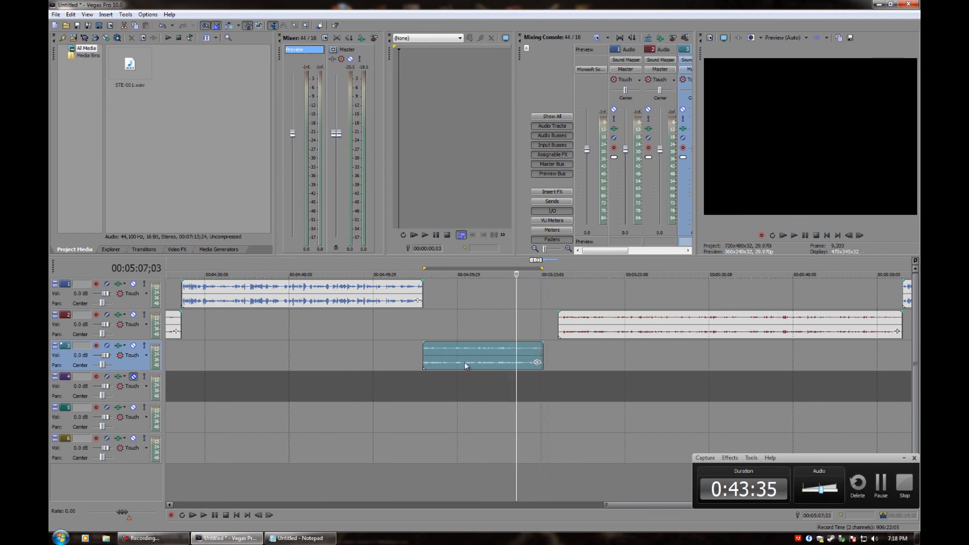
- Move the trimmed track 3 clip starting at 00:04:55;27 straight down to track 6
click(449, 362)
scroll(452, 400, down, 5)
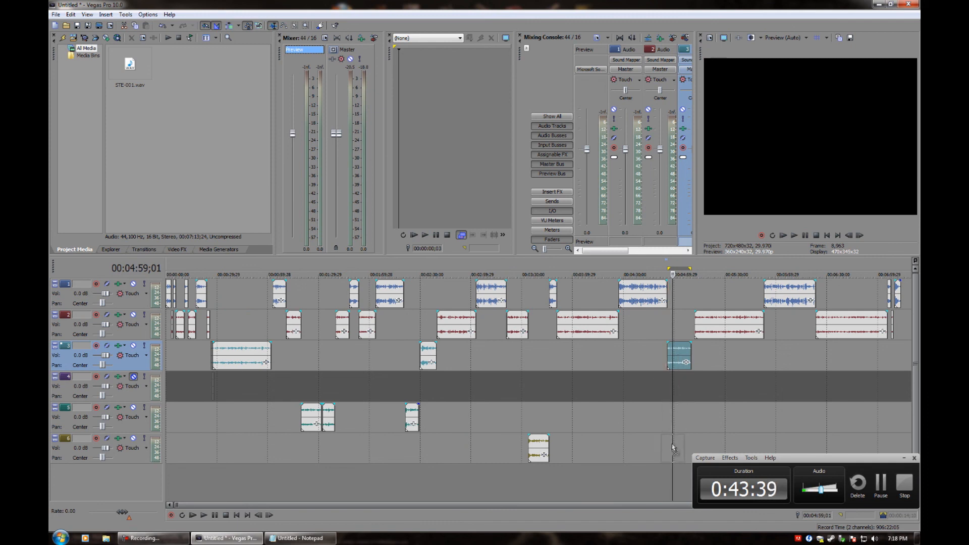
drag(674, 451, 678, 452)
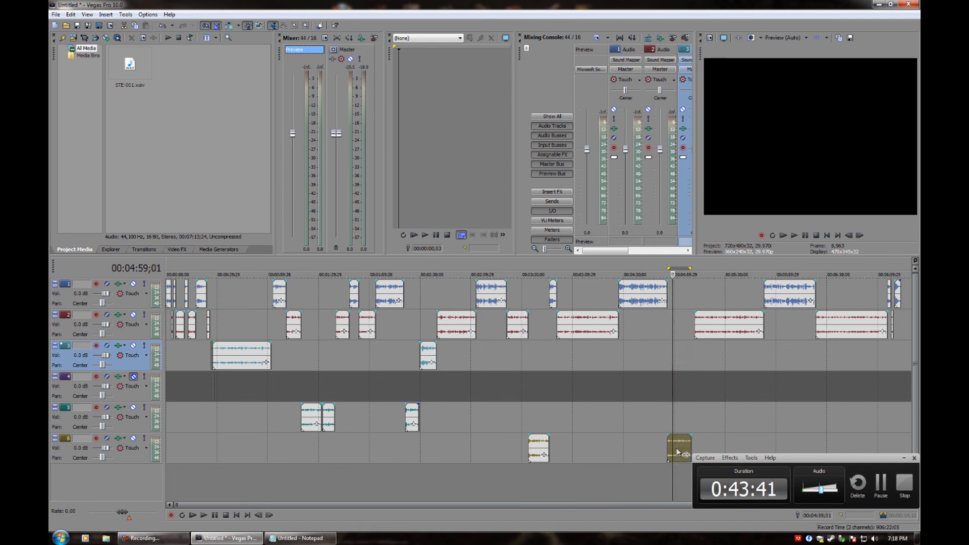
- Listen to the first track 6 clip from 00:03:33;29 and set the playback position to the second clip's start at 00:04:55;27
click(534, 449)
key(space)
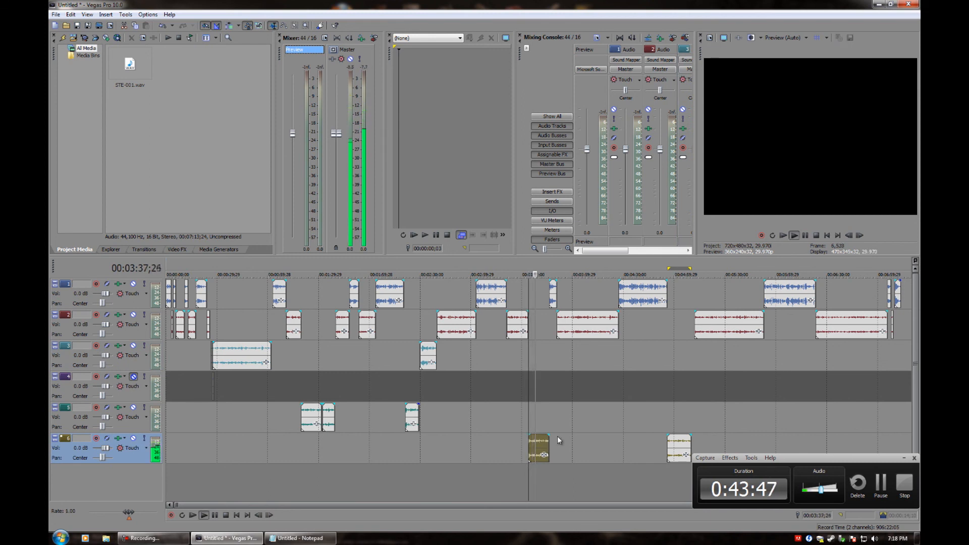
click(205, 515)
click(528, 444)
key(space)
key(space)
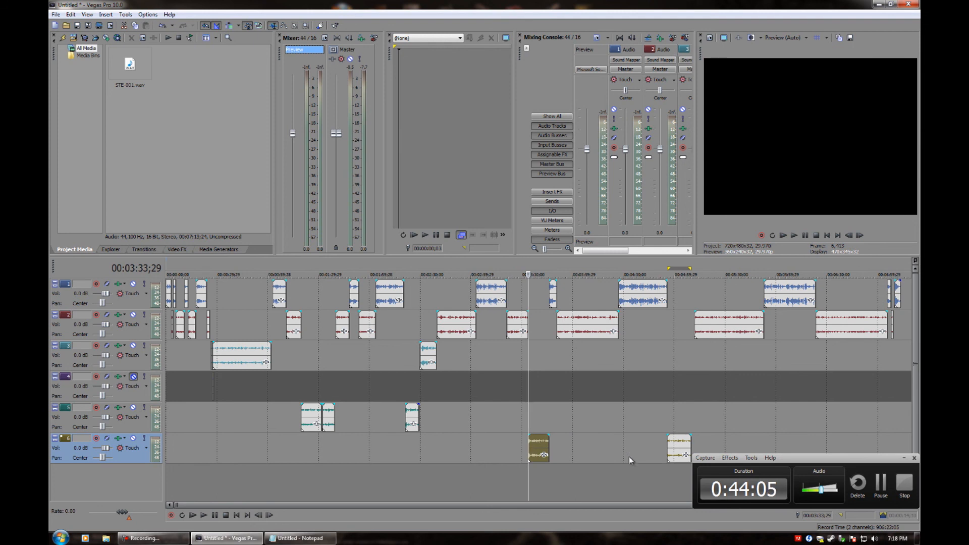
click(668, 444)
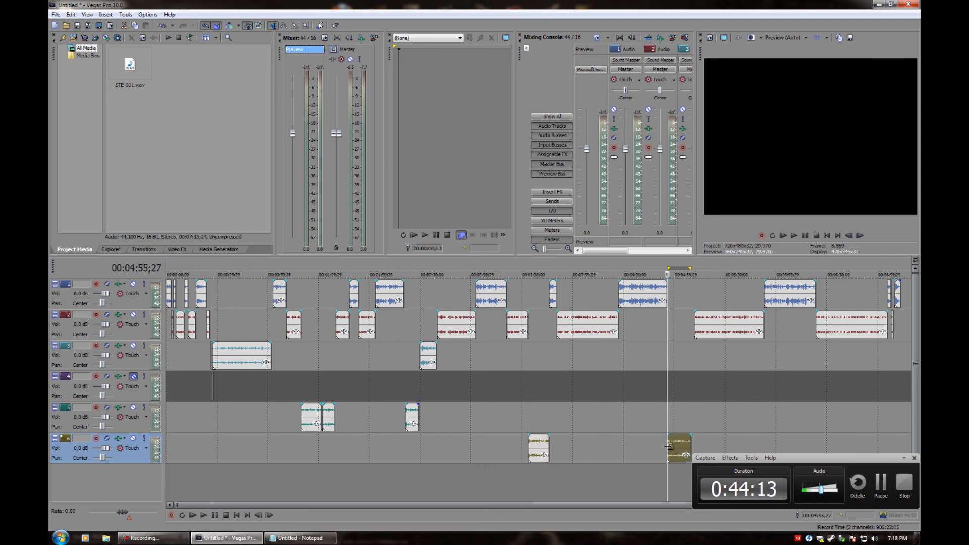